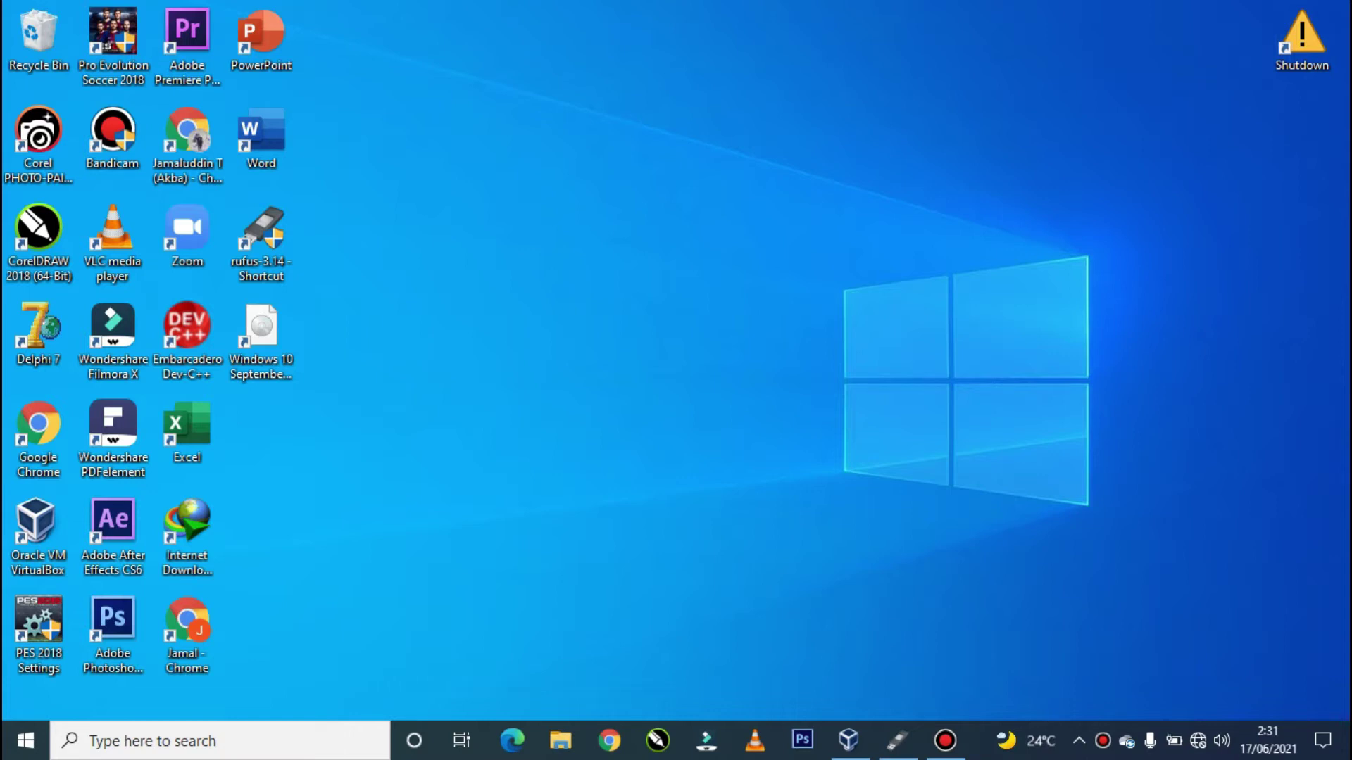
{"action": "left_click", "coordinate": [848, 739]}
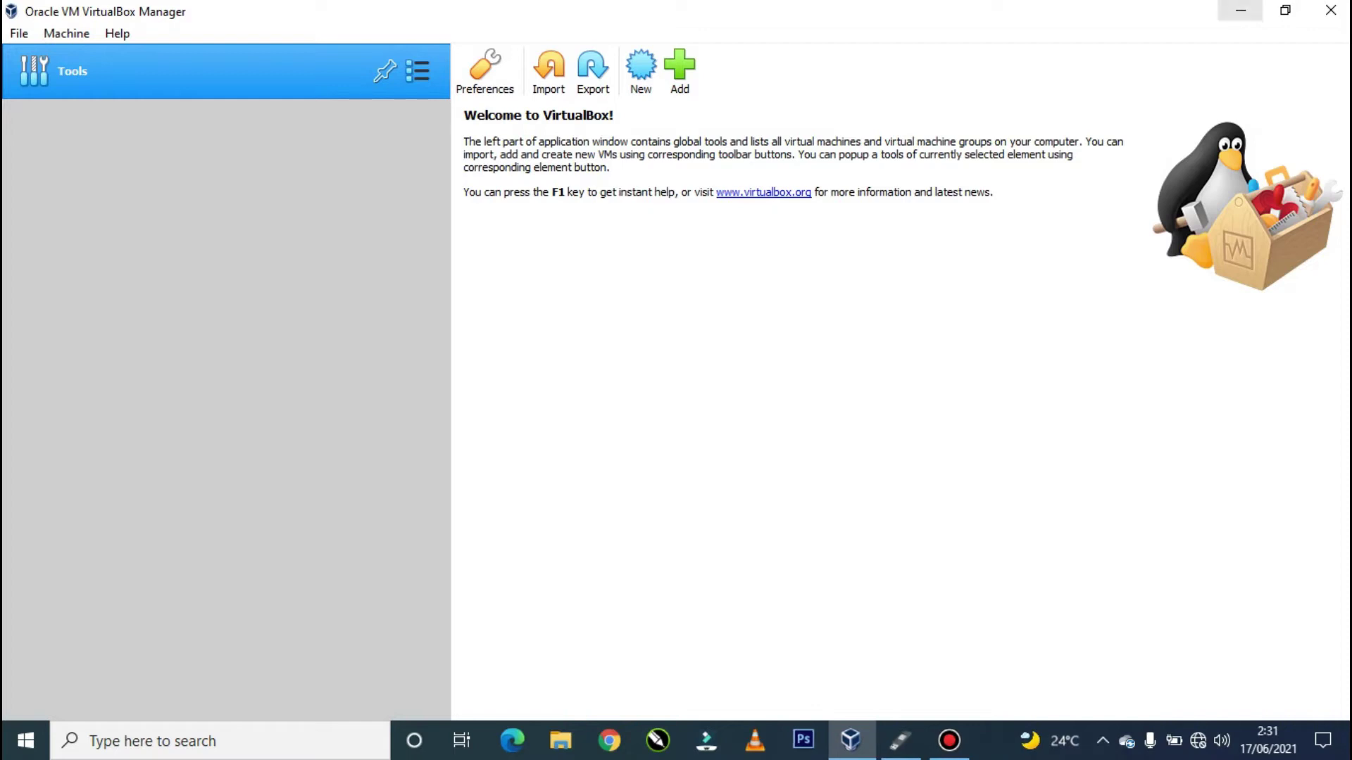
{"action": "left_click", "coordinate": [1239, 10]}
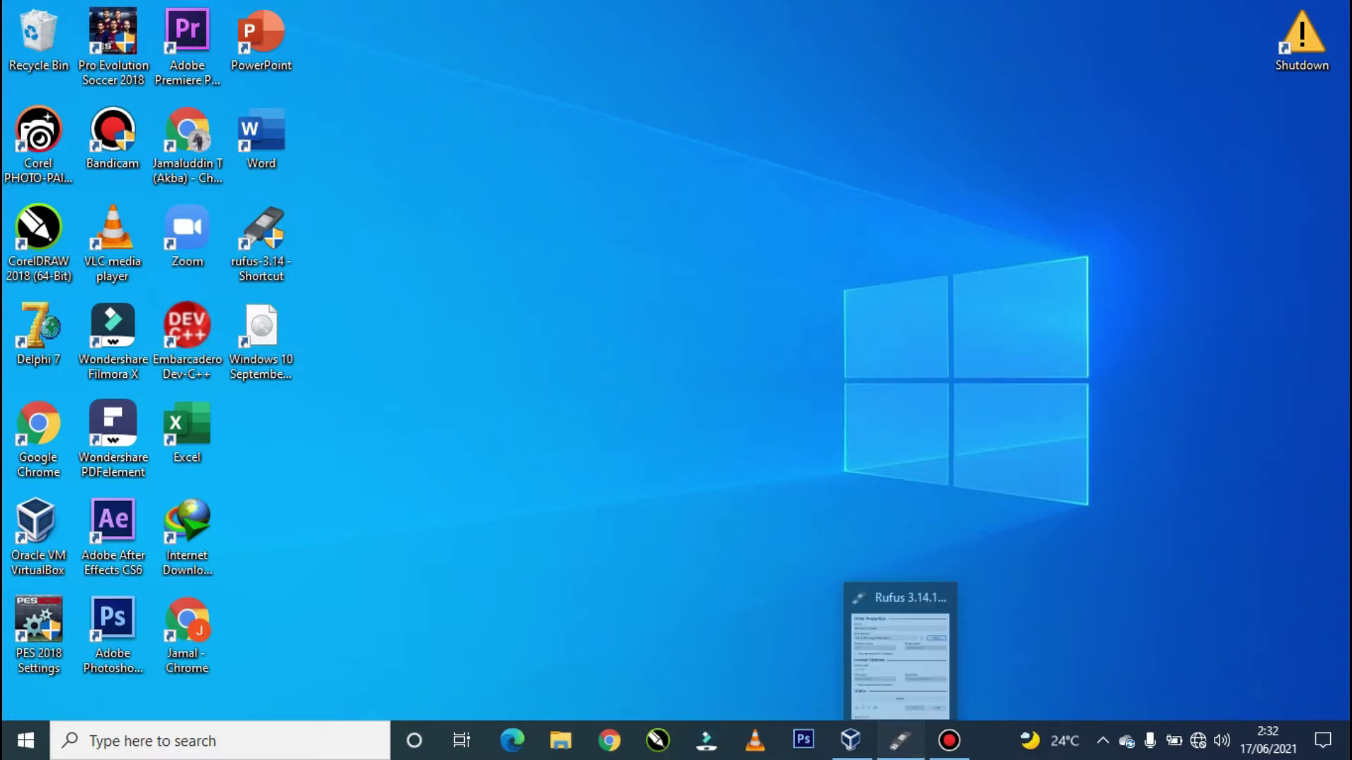
Step: Switch to Rufus and load Windows 10 September.iso from the Pribadi (D:) drive as the boot image
{"action": "left_click", "coordinate": [900, 739]}
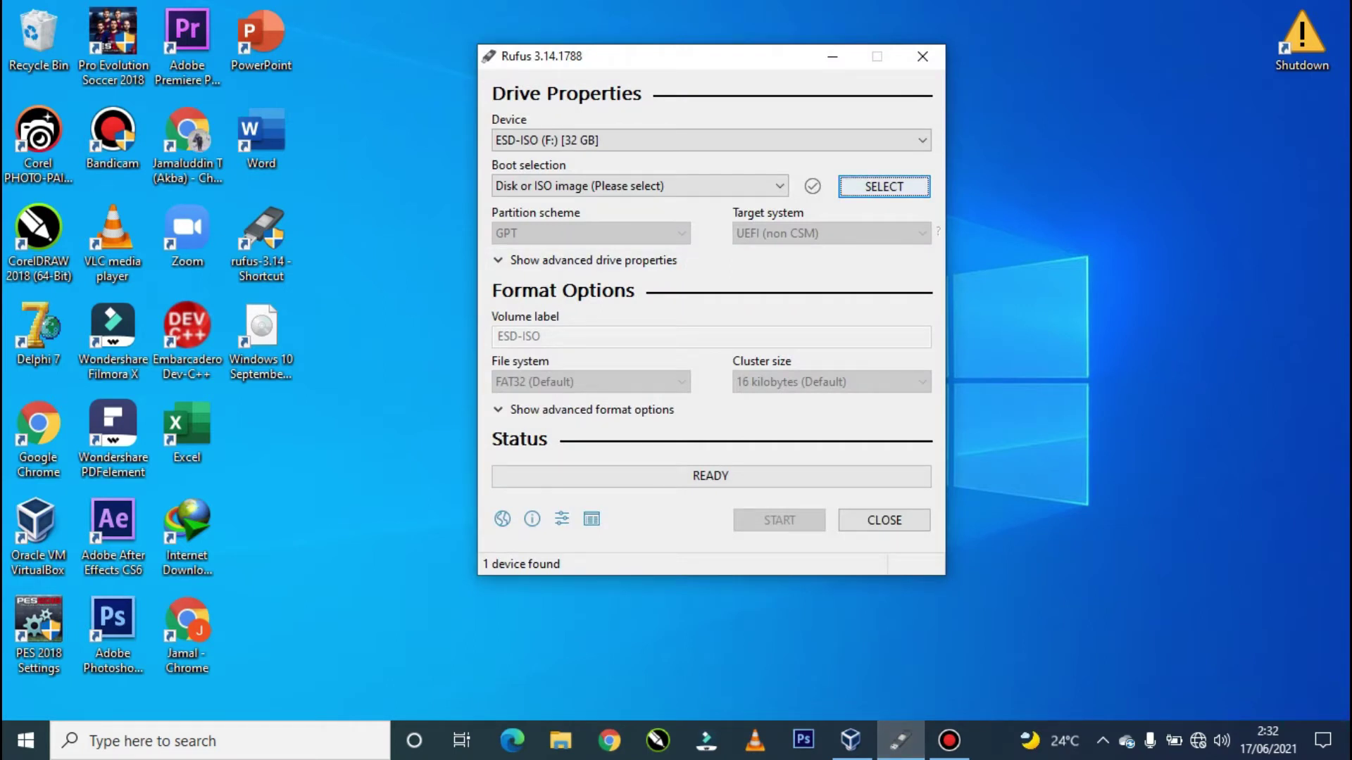
{"action": "left_click", "coordinate": [884, 186]}
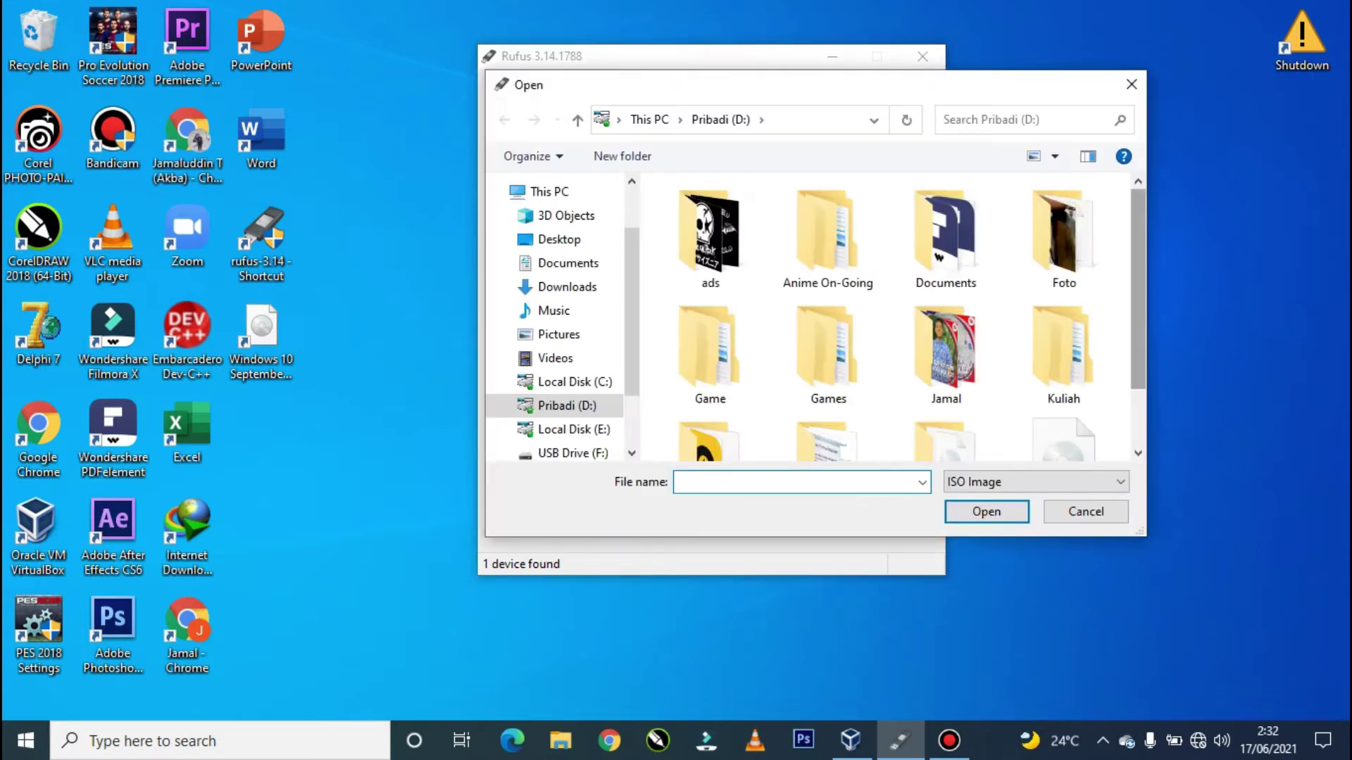
{"action": "scroll", "coordinate": [912, 317], "scroll_direction": "down", "scroll_amount": 2}
{"action": "double_click", "coordinate": [1062, 359]}
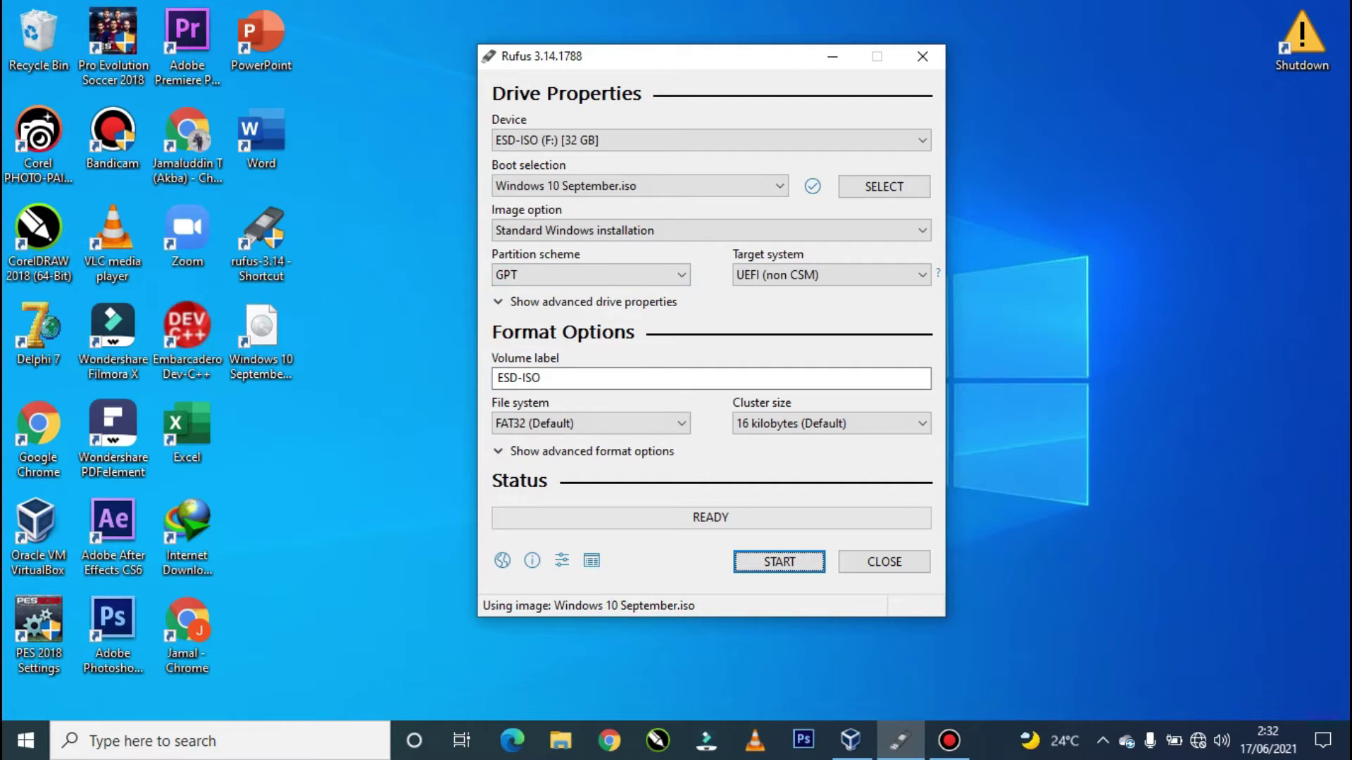
Step: Choose GPT as the partition scheme for the USB drive and minimize Rufus
{"action": "left_click", "coordinate": [591, 275]}
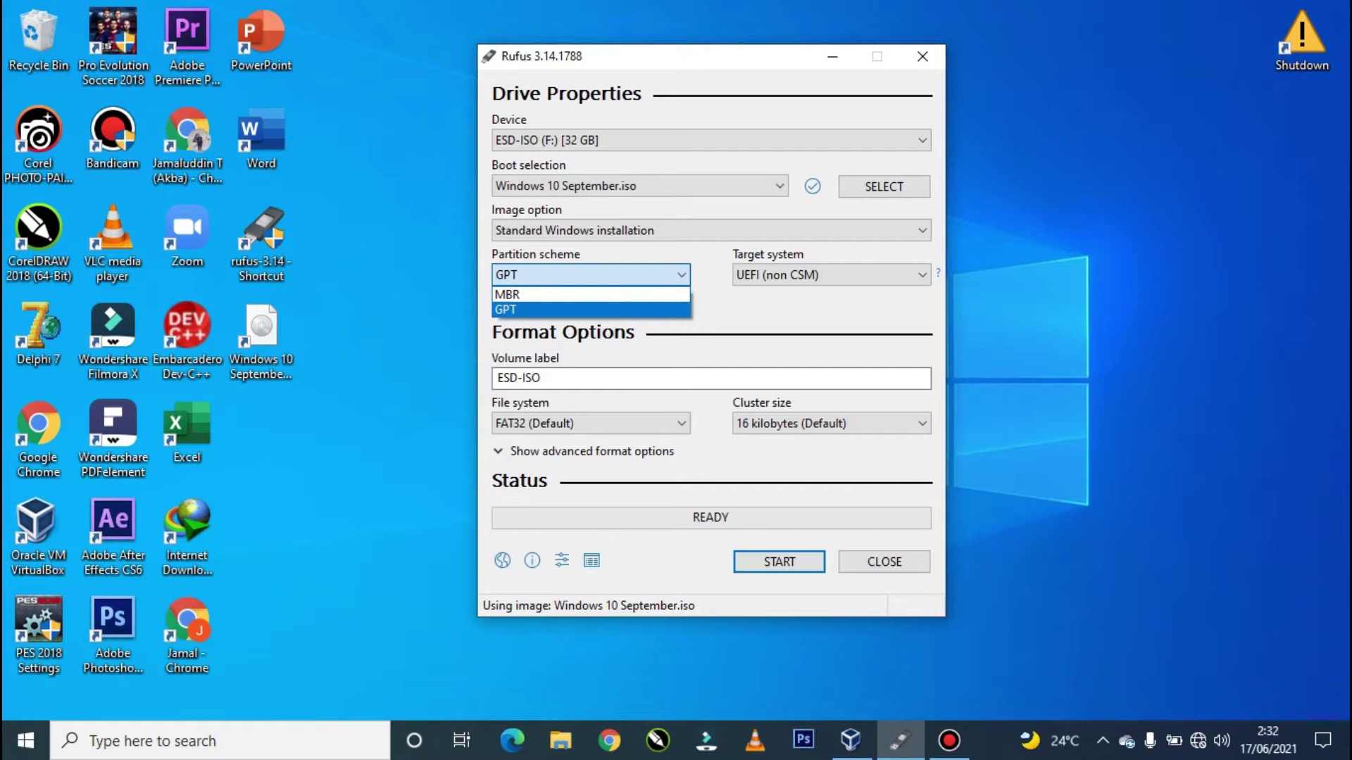
{"action": "left_click", "coordinate": [590, 310]}
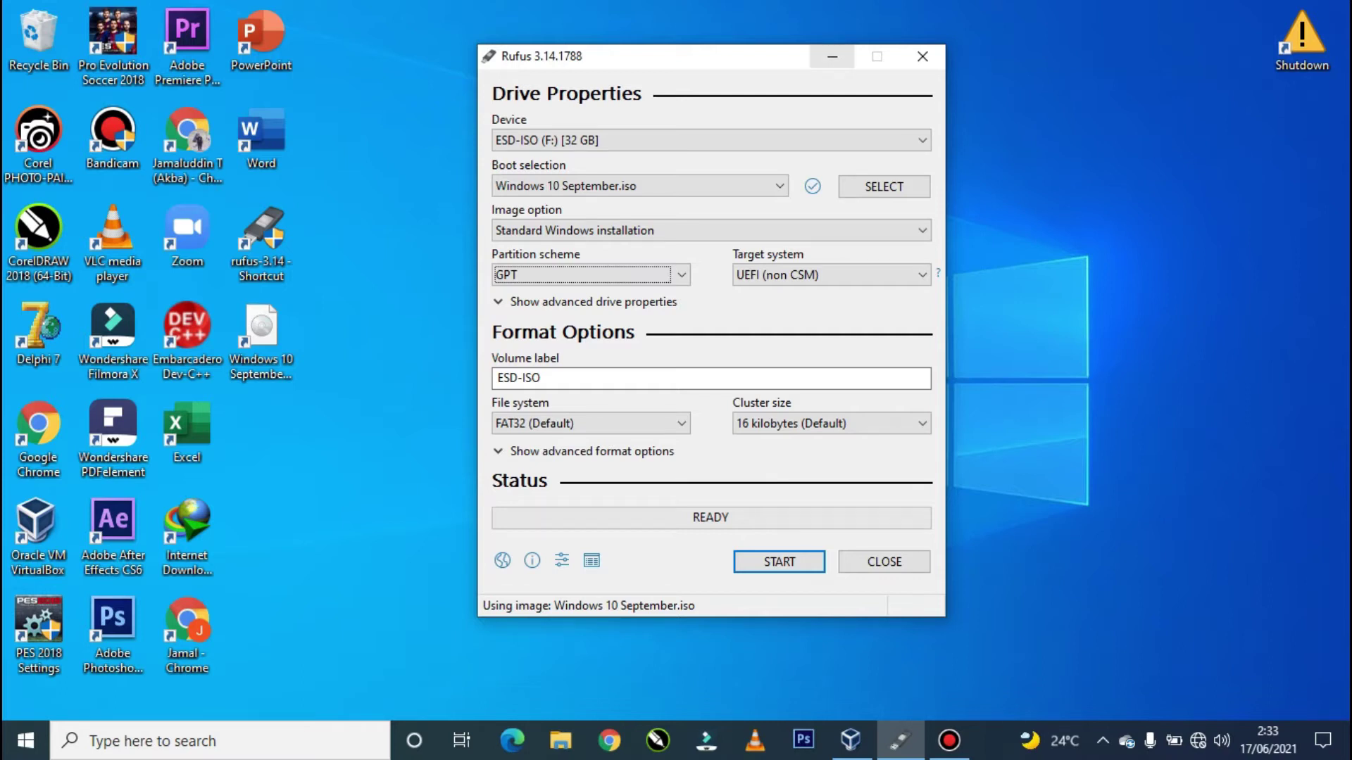
{"action": "left_click", "coordinate": [833, 57]}
Step: Switch to VirtualBox and begin a new virtual machine named belajar with the version Windows 10 (64-bit)
{"action": "left_click", "coordinate": [851, 740]}
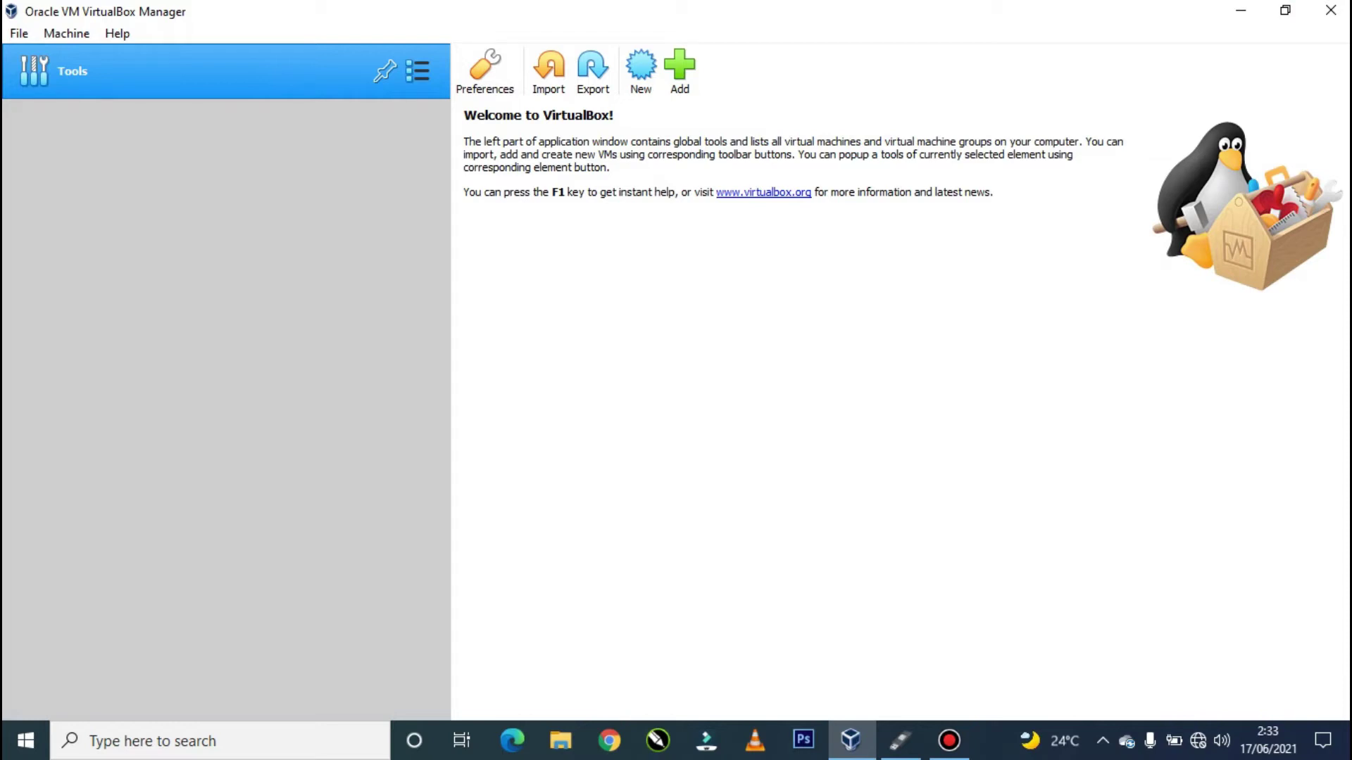
{"action": "left_click", "coordinate": [641, 69]}
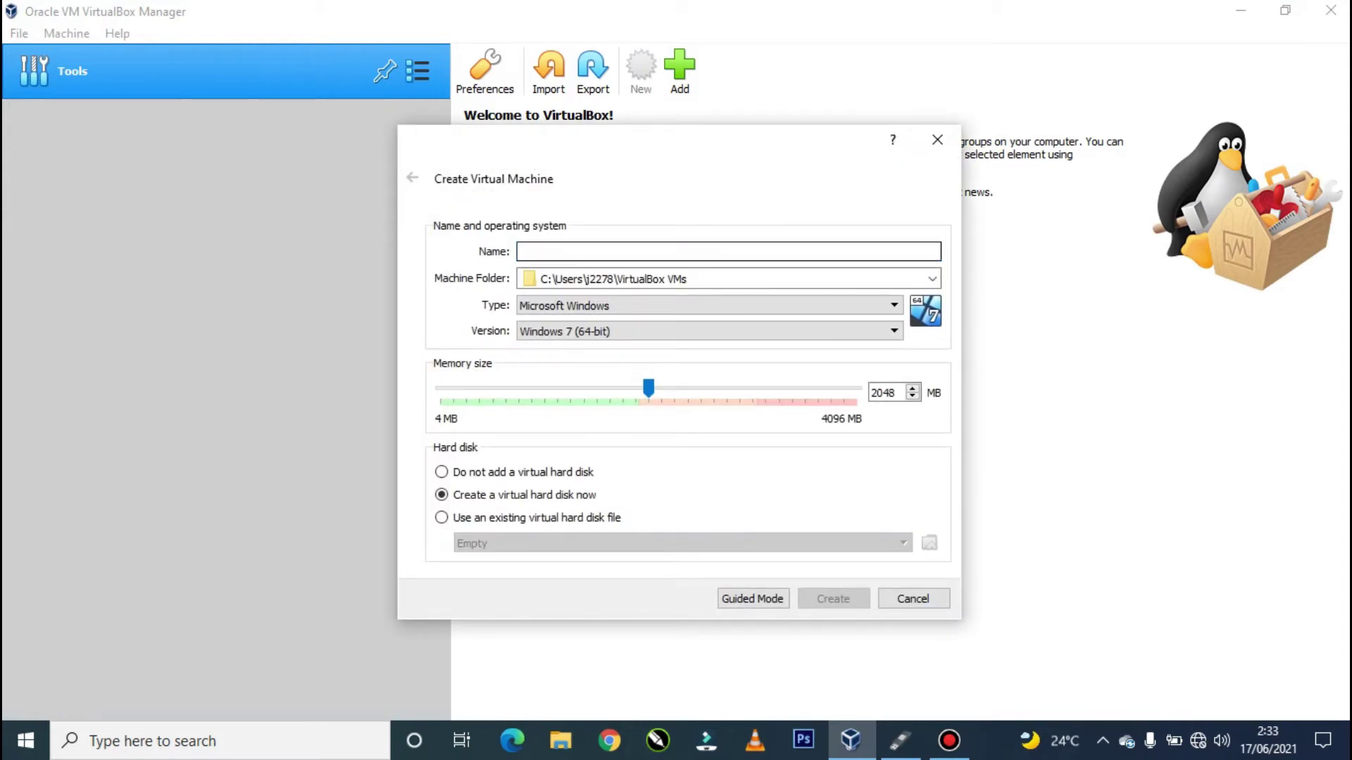
{"action": "type", "text": "belajar"}
{"action": "key", "text": "Tab"}
{"action": "key", "text": "Tab"}
{"action": "key", "text": "Tab"}
{"action": "key", "text": "alt+Down"}
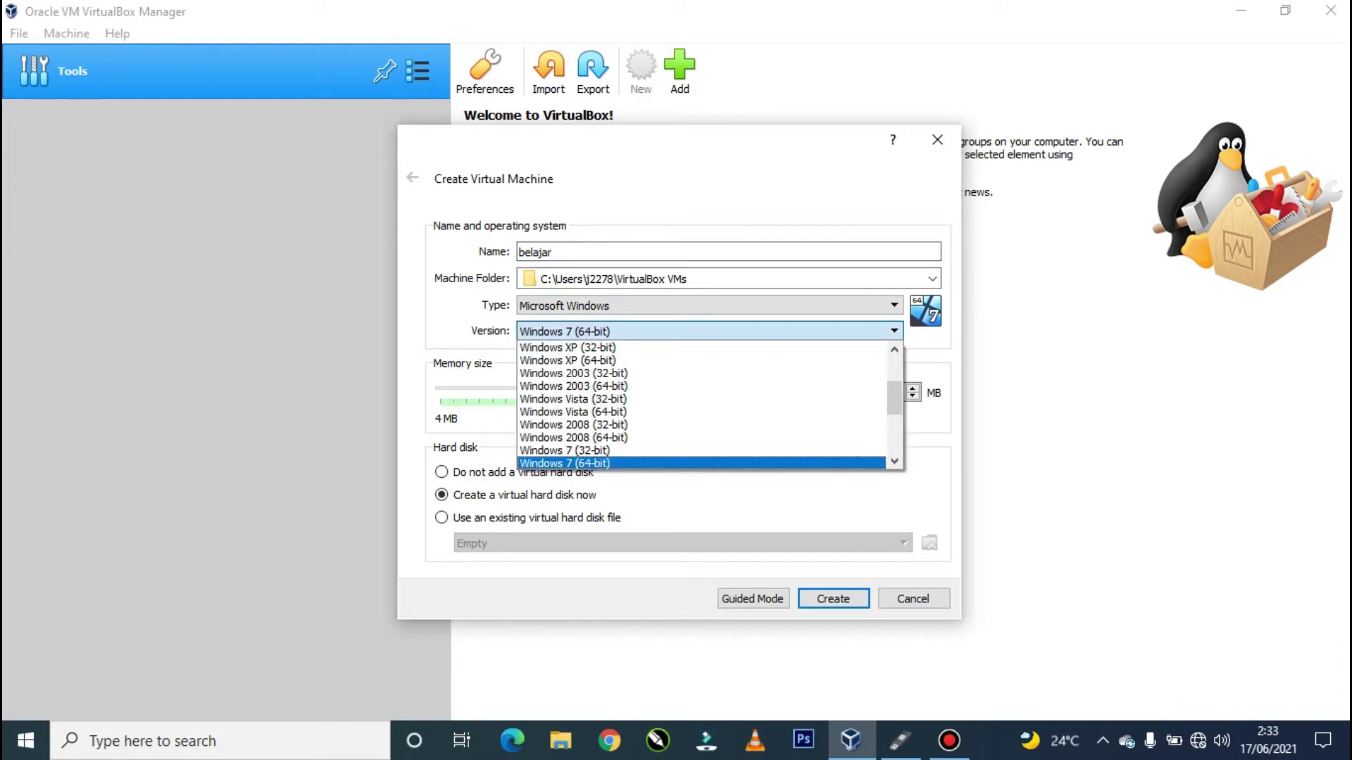
{"action": "scroll", "coordinate": [704, 405], "scroll_direction": "down", "scroll_amount": 2}
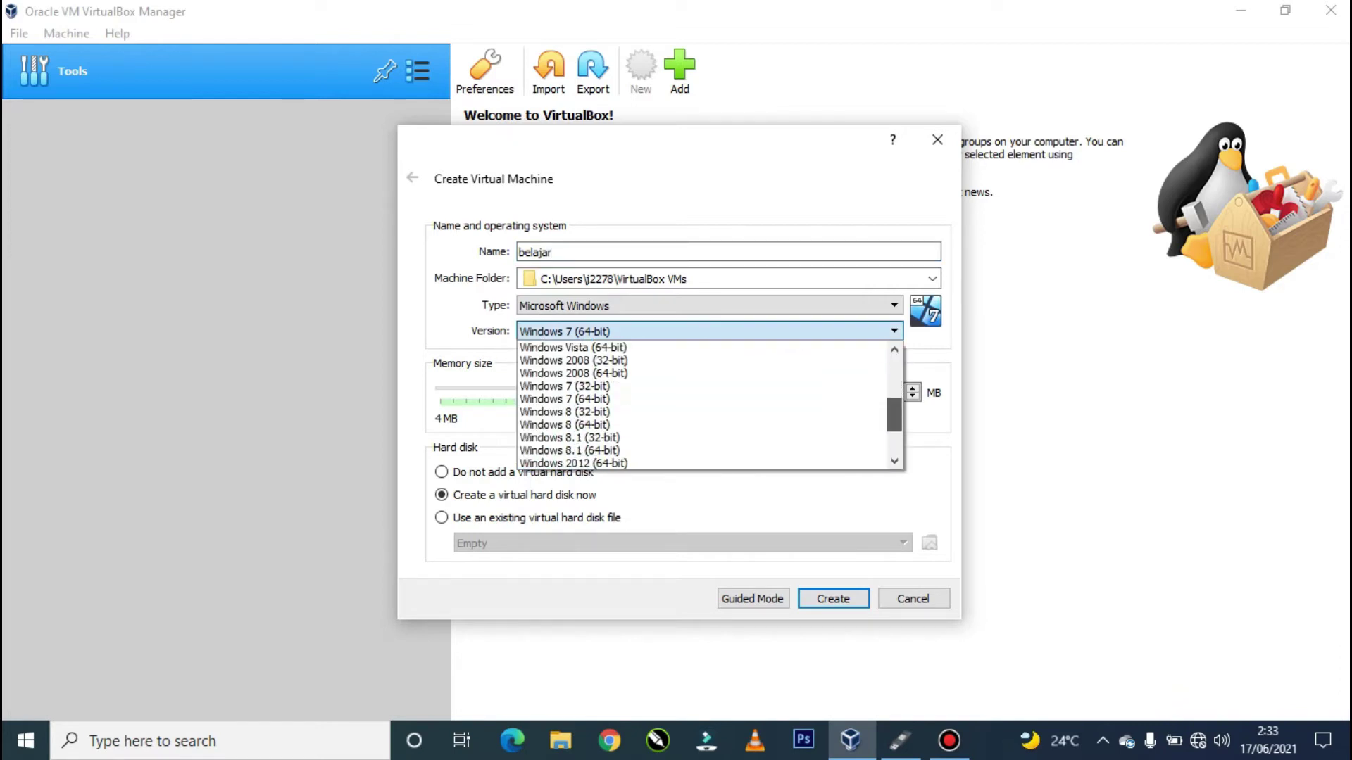
{"action": "scroll", "coordinate": [704, 405], "scroll_direction": "down", "scroll_amount": 1}
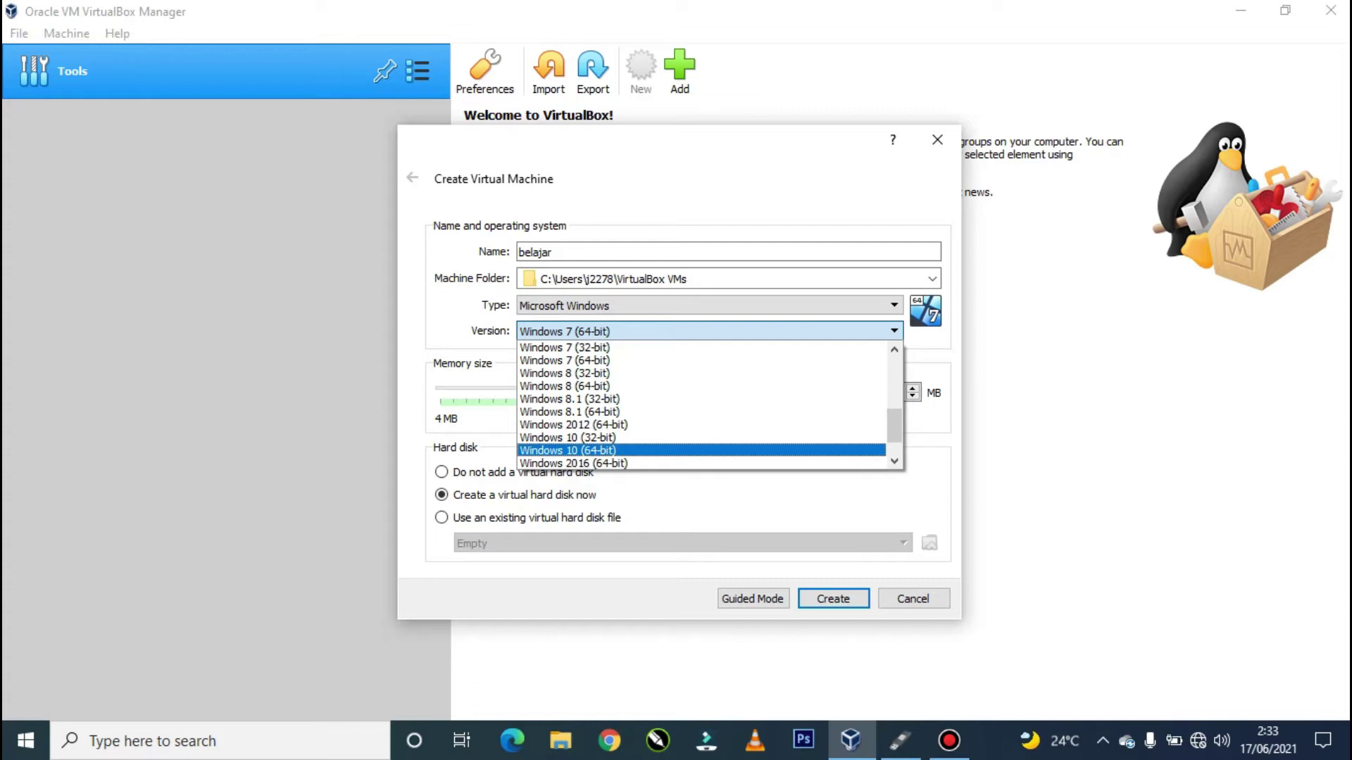
{"action": "left_click", "coordinate": [634, 450]}
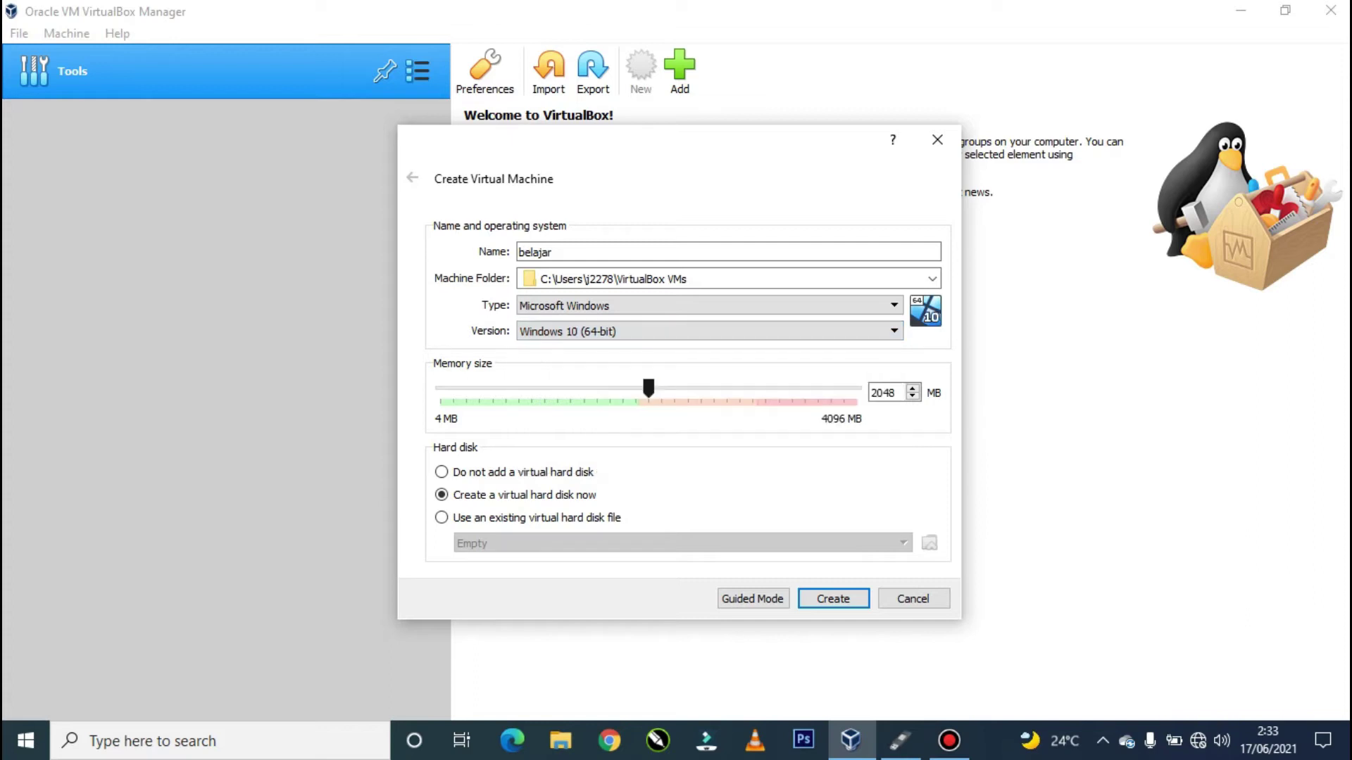
Step: Set the memory size to about 1855 MB and create the machine with a 50 GB virtual hard disk
{"action": "left_click_drag", "start_coordinate": [648, 388], "coordinate": [629, 388]}
{"action": "key", "text": "Return"}
{"action": "key", "text": "Return"}
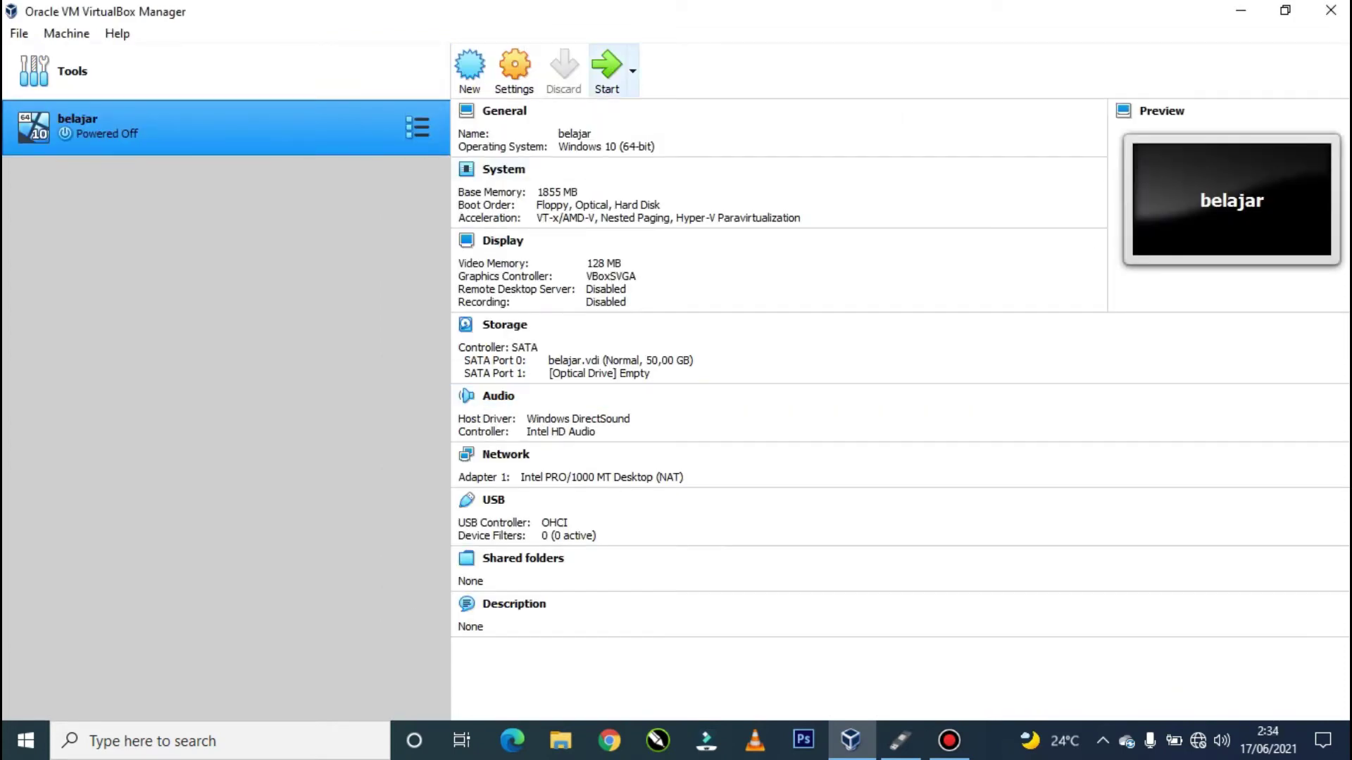
Step: Attach the disk file Windows 10 September.iso to the empty optical drive in belajar's storage settings and save
{"action": "left_click", "coordinate": [515, 70]}
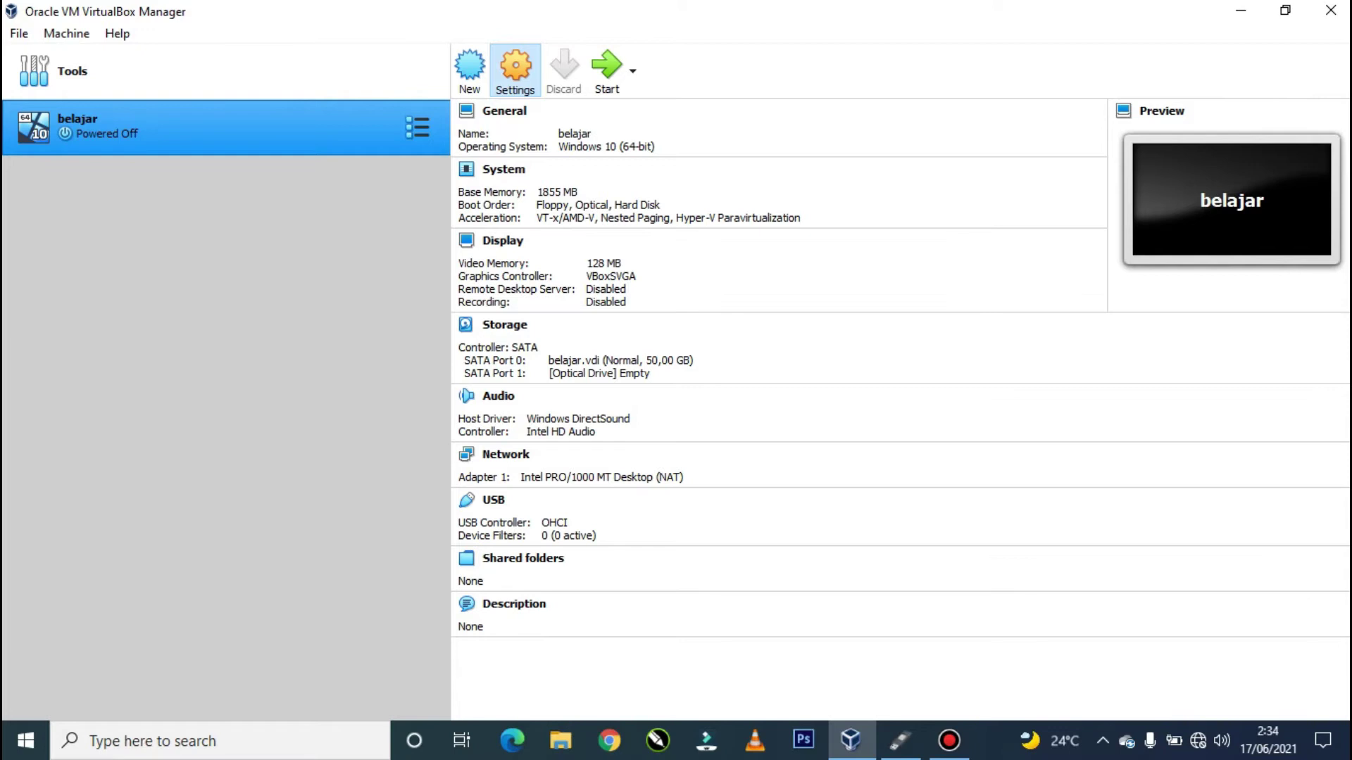
{"action": "left_click", "coordinate": [424, 247]}
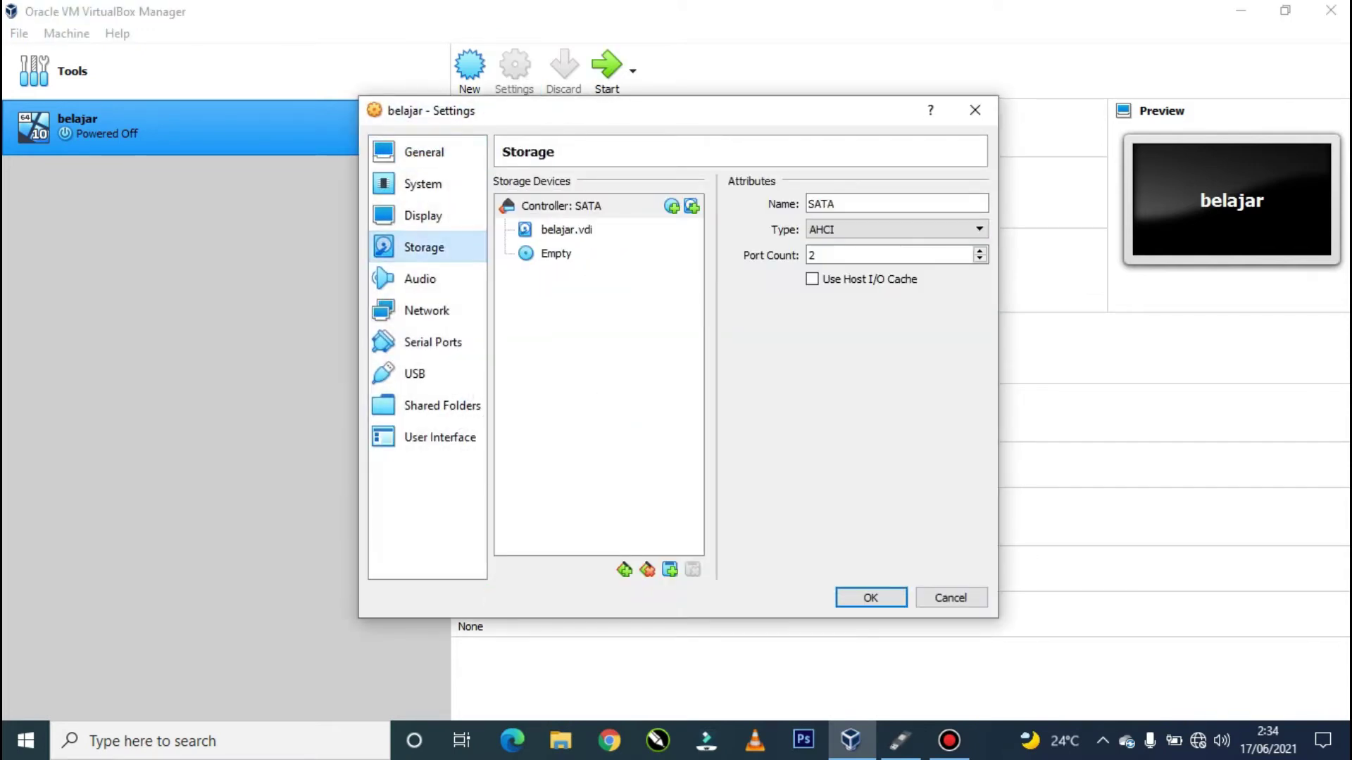
{"action": "left_click", "coordinate": [556, 253]}
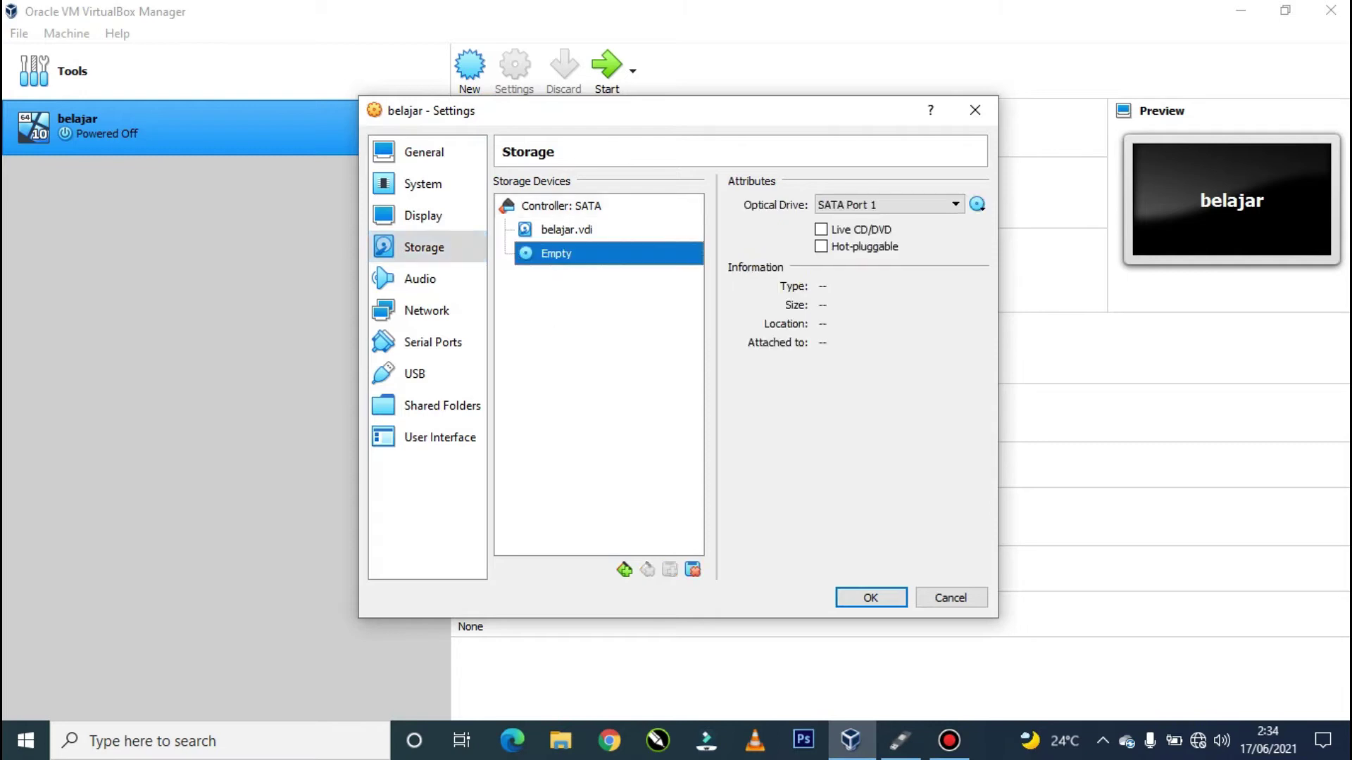
{"action": "left_click", "coordinate": [977, 204]}
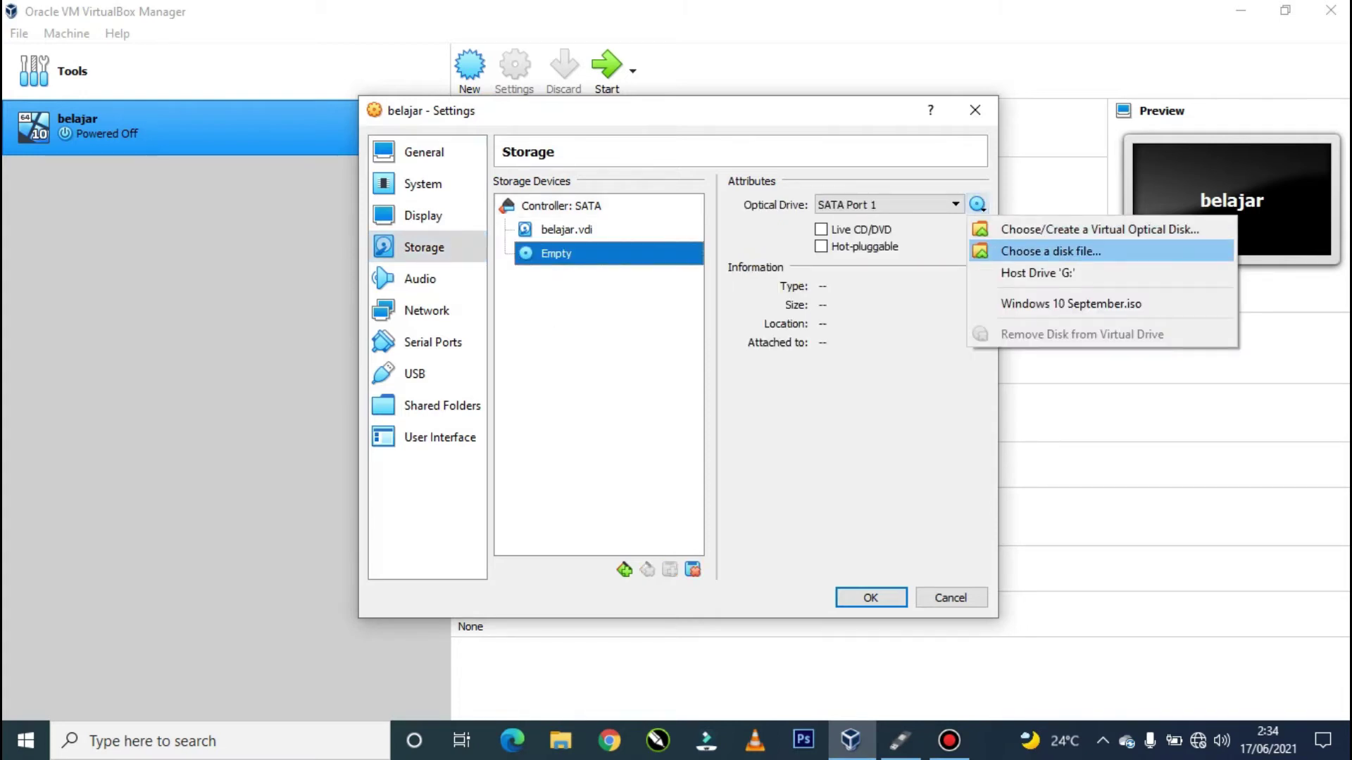
{"action": "left_click", "coordinate": [1050, 252]}
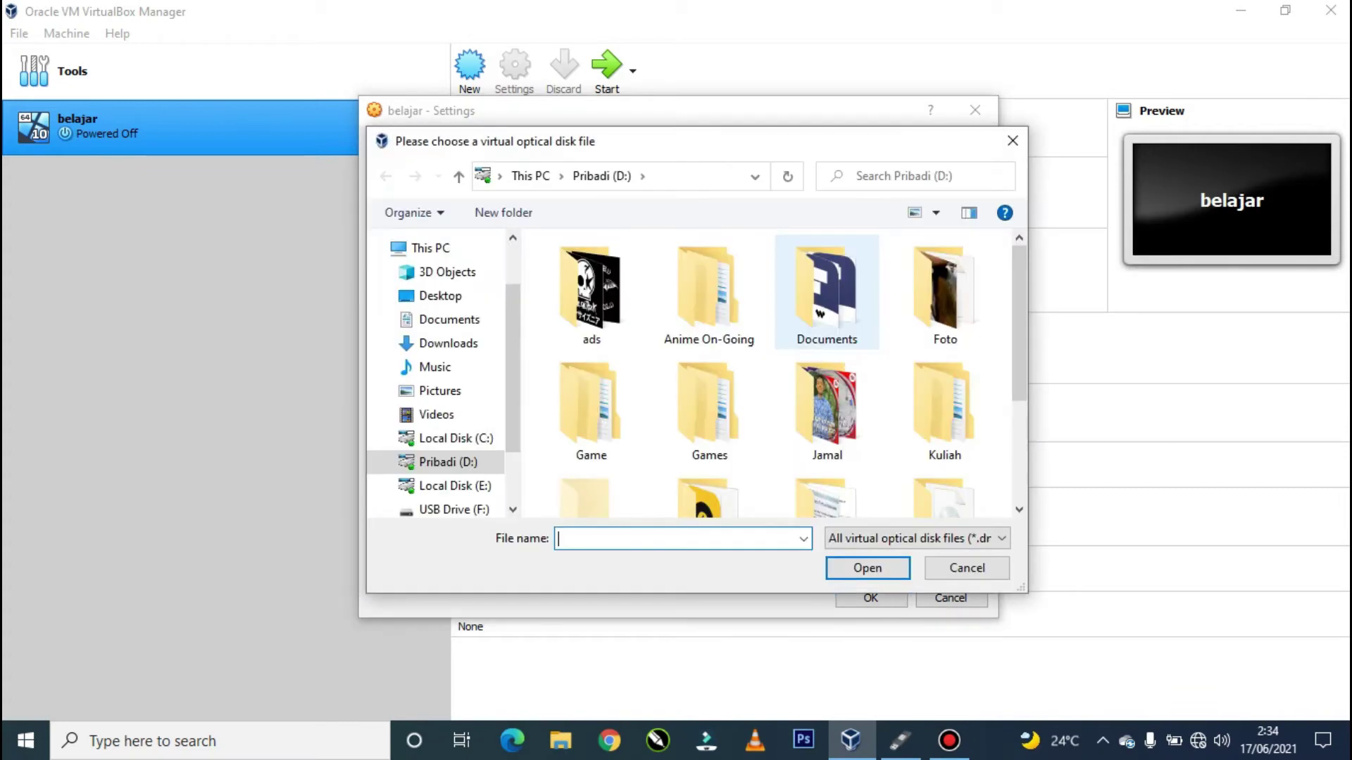
{"action": "left_click_drag", "start_coordinate": [1019, 324], "coordinate": [1019, 427]}
{"action": "left_click", "coordinate": [827, 451]}
{"action": "double_click", "coordinate": [827, 450]}
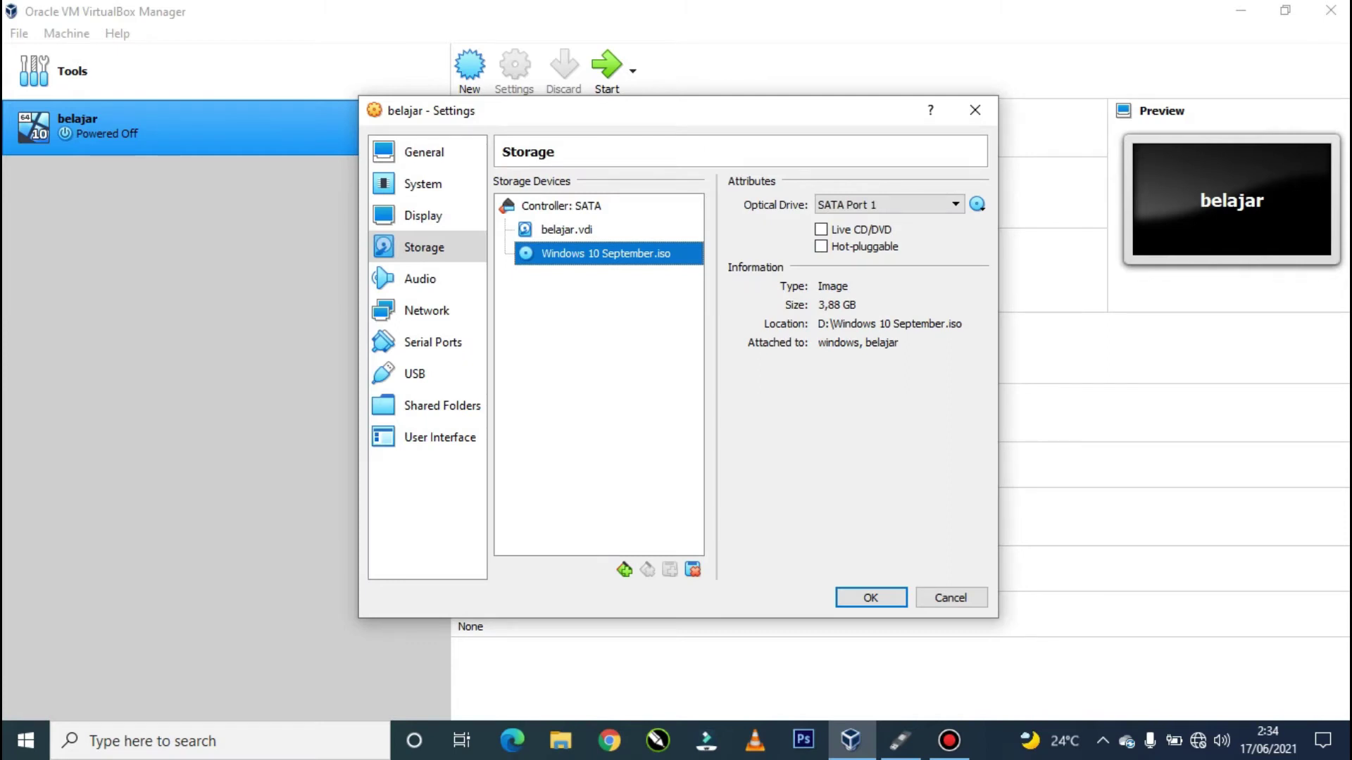
{"action": "left_click", "coordinate": [870, 597]}
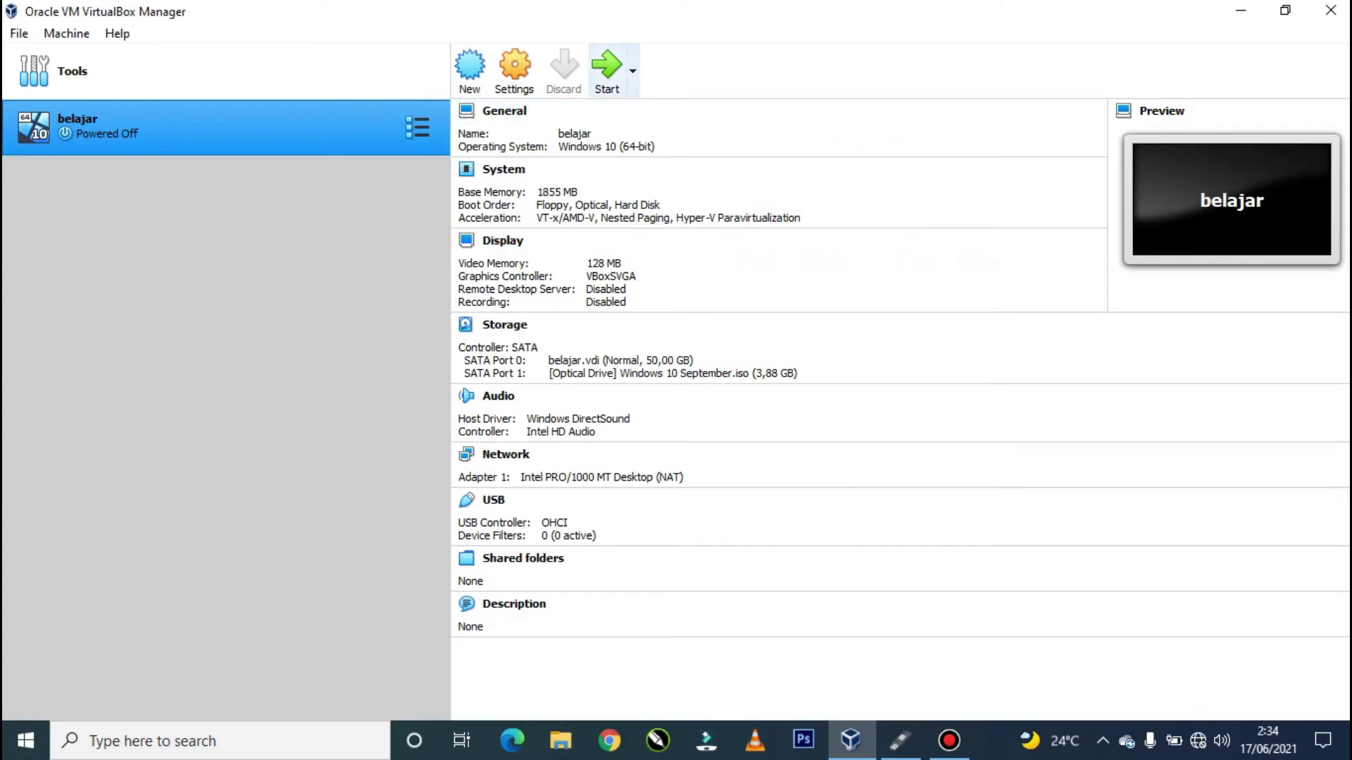
Step: Start the belajar machine with Windows 10 September.iso as the start-up disk and dismiss the keyboard capture notice
{"action": "left_click", "coordinate": [606, 69]}
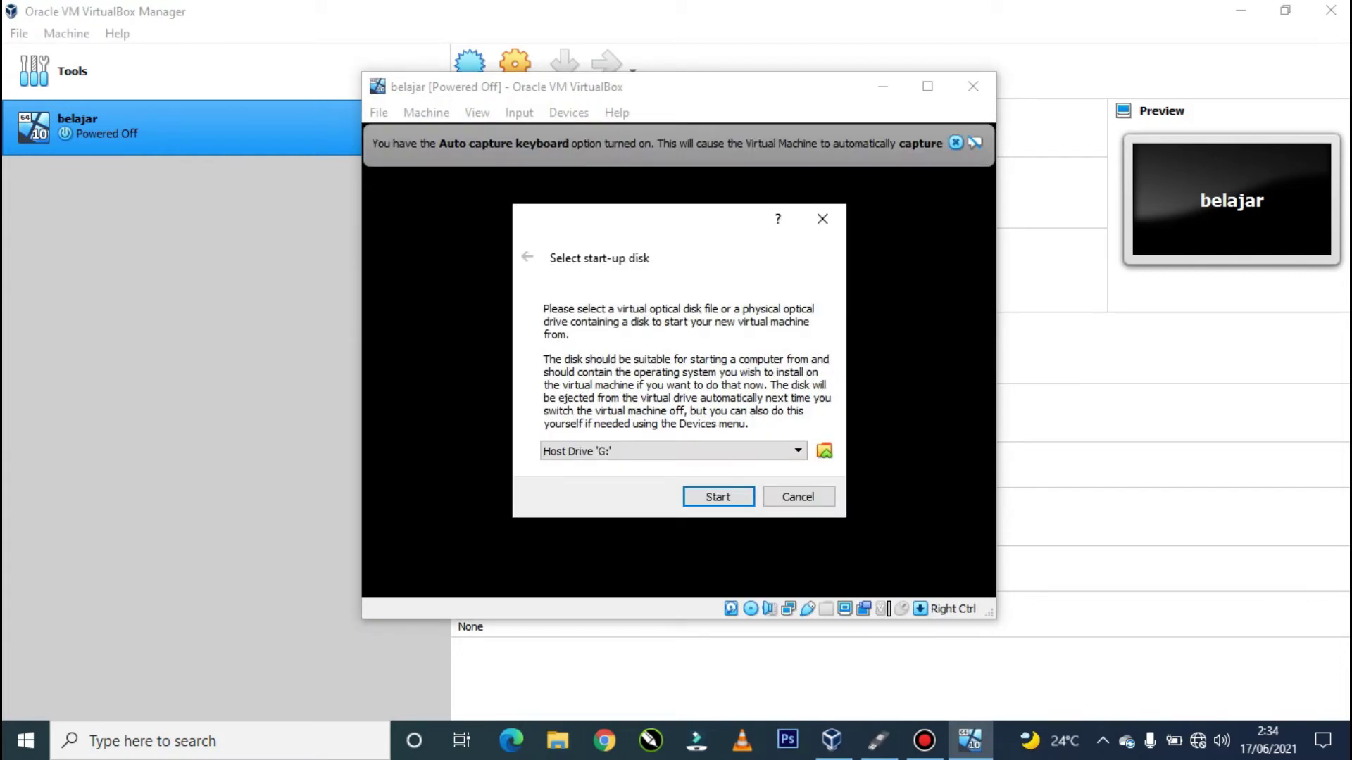
{"action": "left_click", "coordinate": [673, 451]}
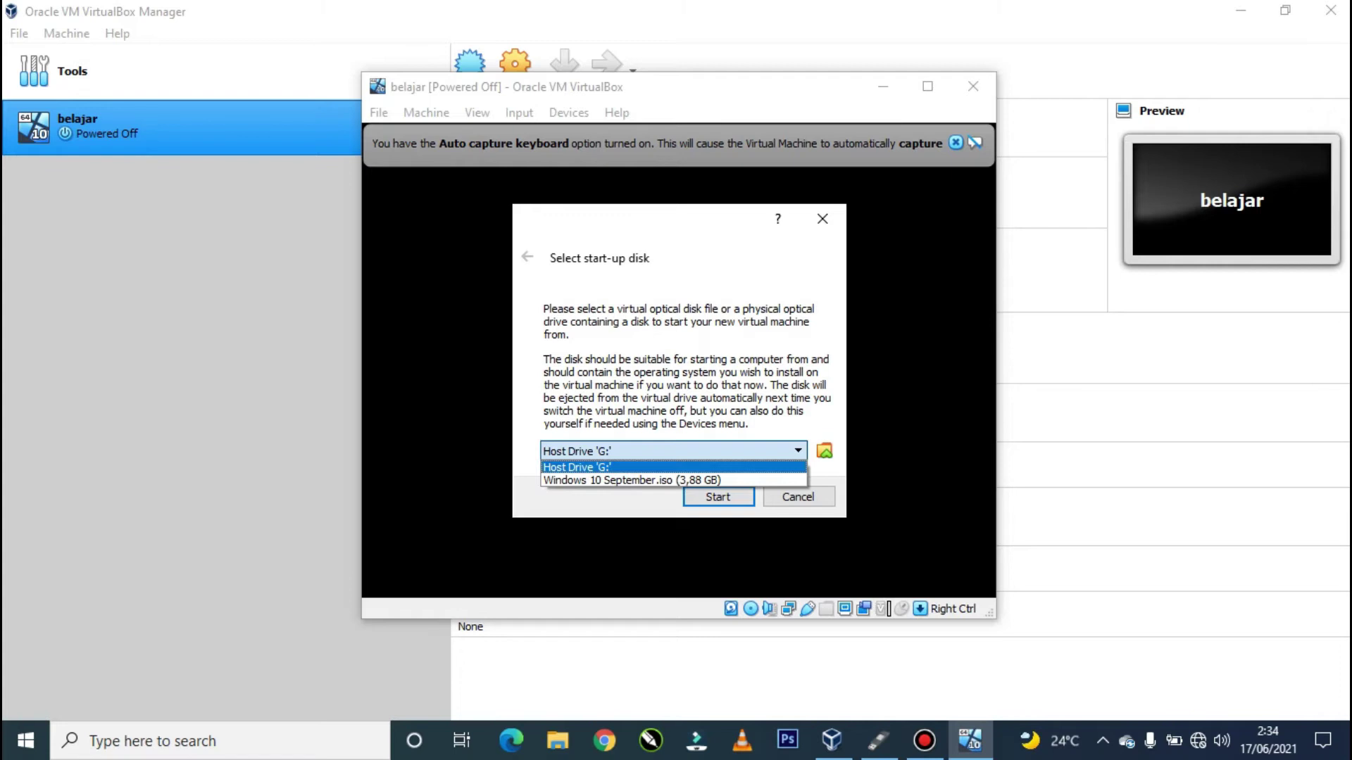
{"action": "left_click", "coordinate": [632, 480]}
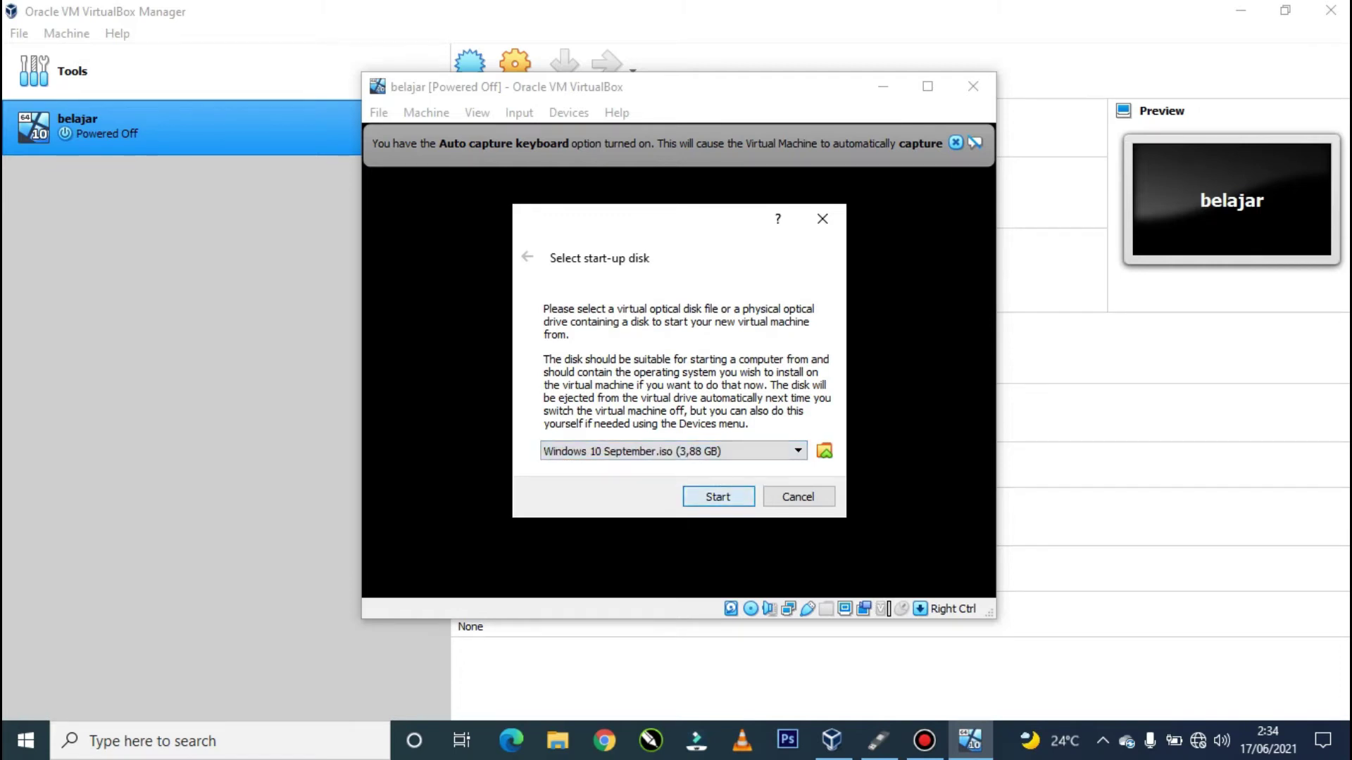
{"action": "left_click", "coordinate": [695, 500]}
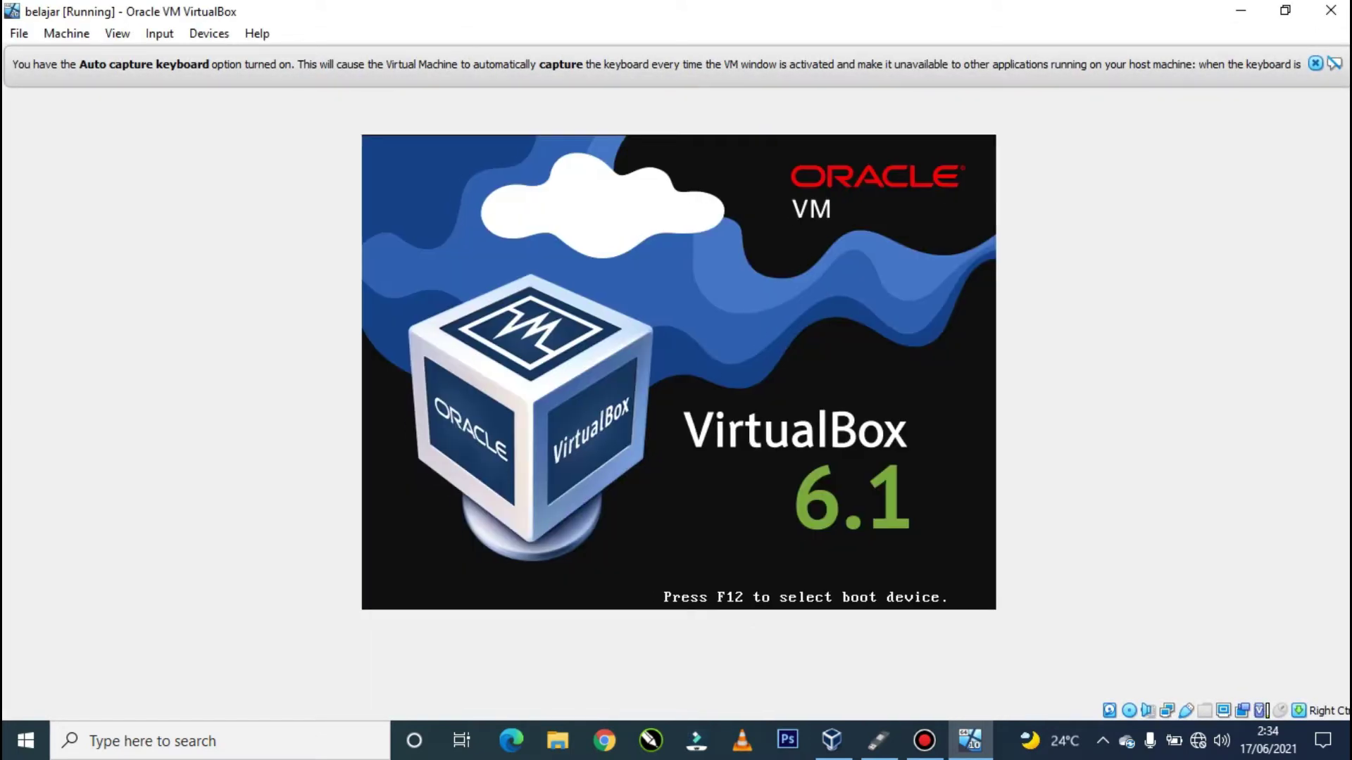
{"action": "left_click", "coordinate": [1315, 63]}
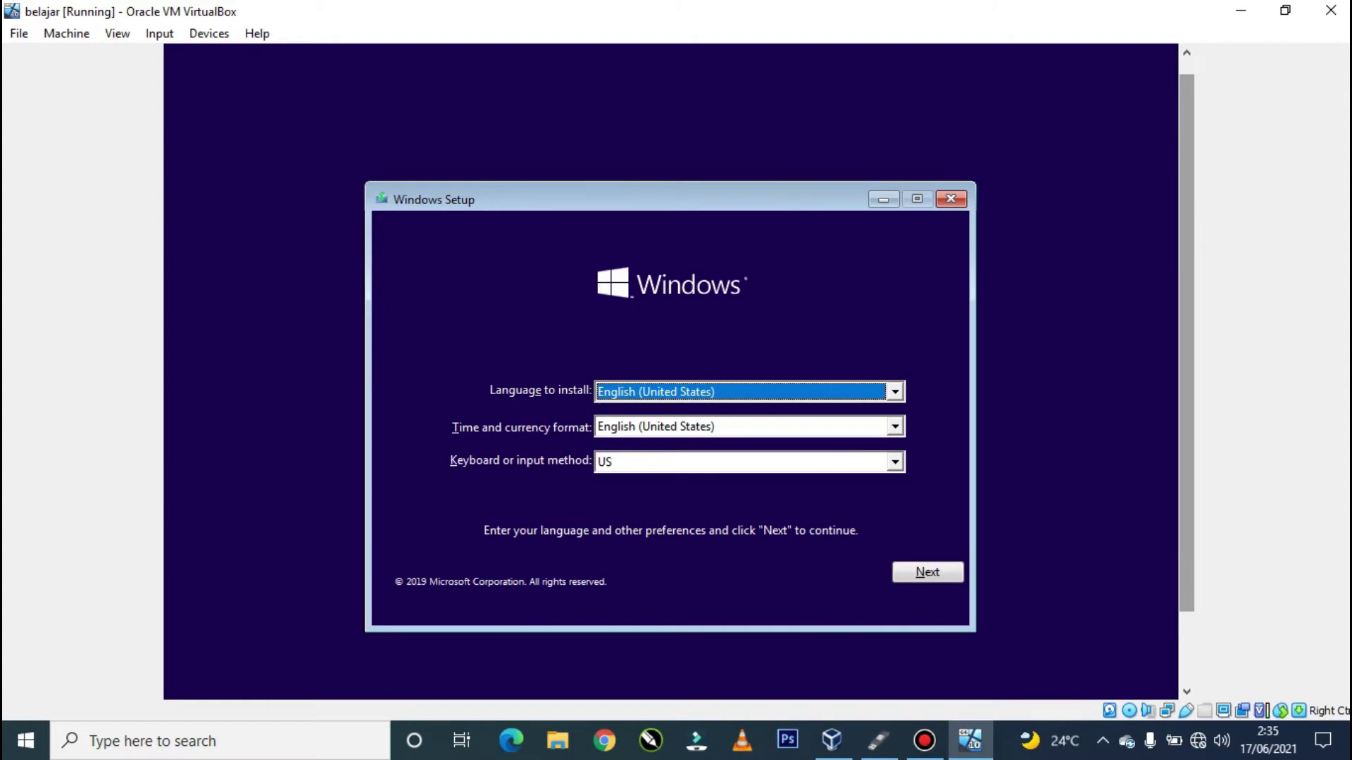
Step: Keep English (United States) as the install language, set the time and currency format to Indonesian (Indonesia), and start the installation
{"action": "scroll", "coordinate": [671, 371], "scroll_direction": "down", "scroll_amount": 2}
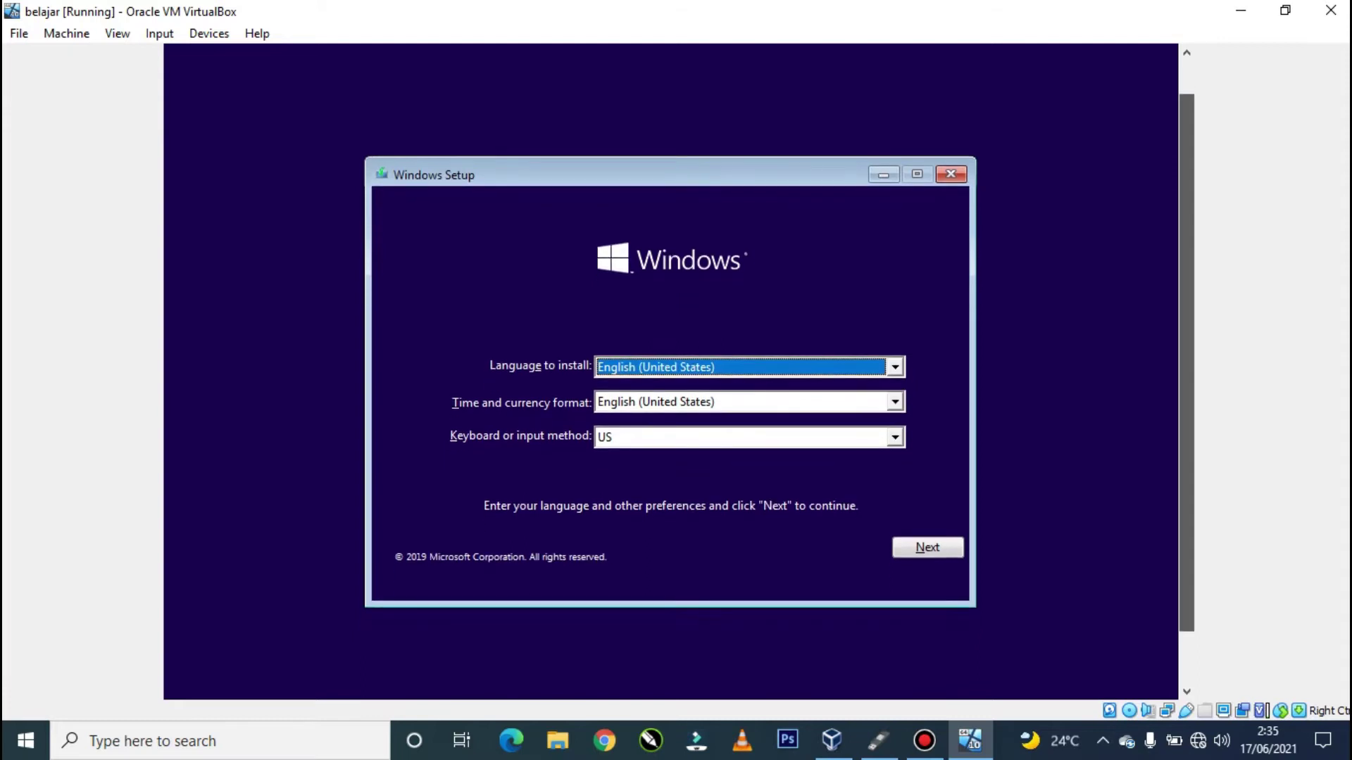
{"action": "scroll", "coordinate": [670, 372], "scroll_direction": "down", "scroll_amount": 3}
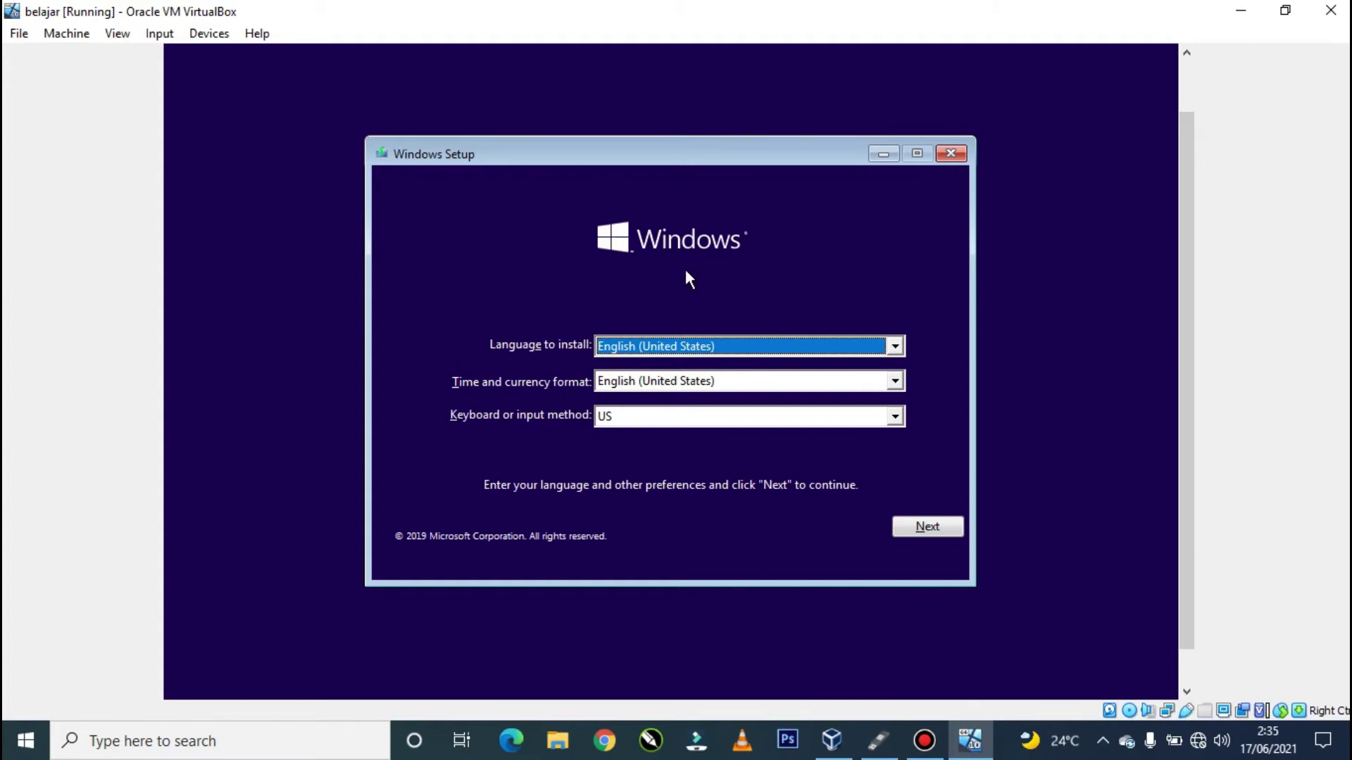
{"action": "left_click", "coordinate": [631, 349]}
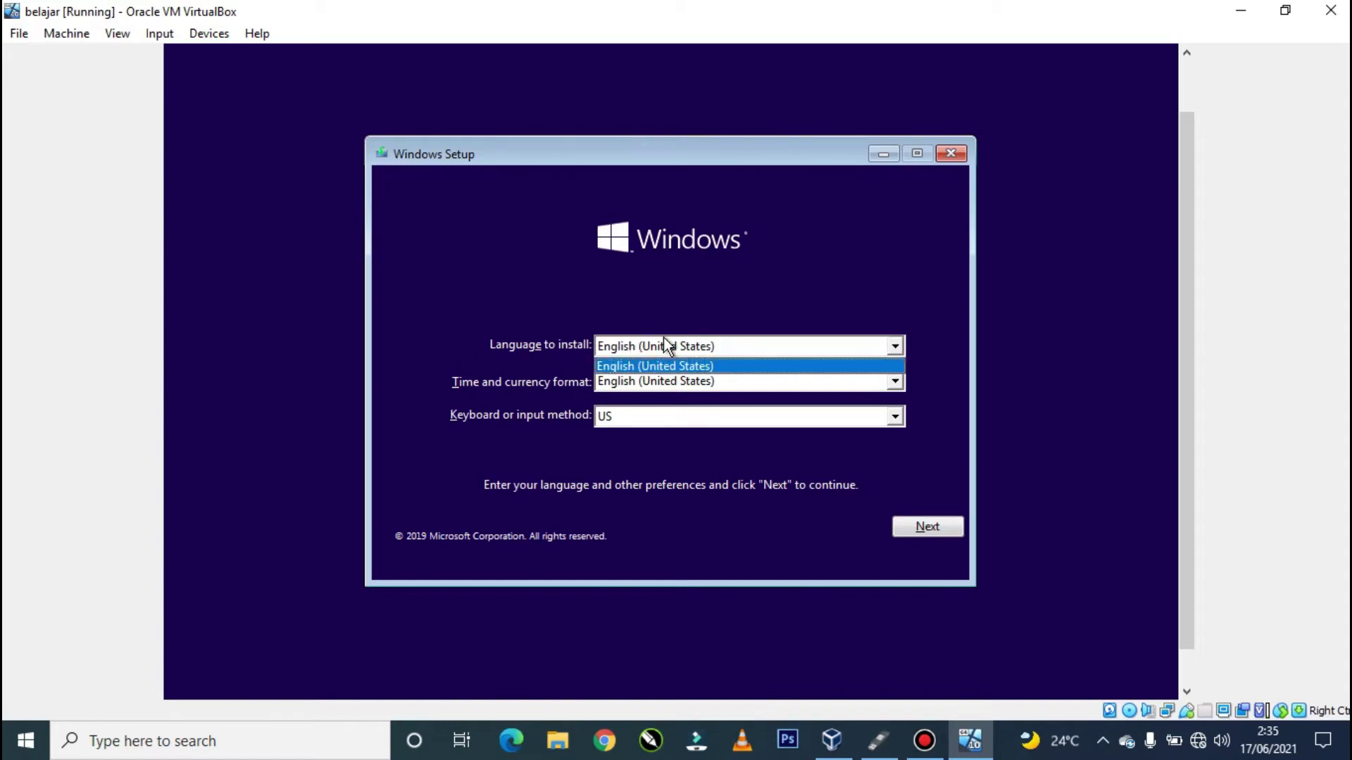
{"action": "left_click", "coordinate": [665, 344]}
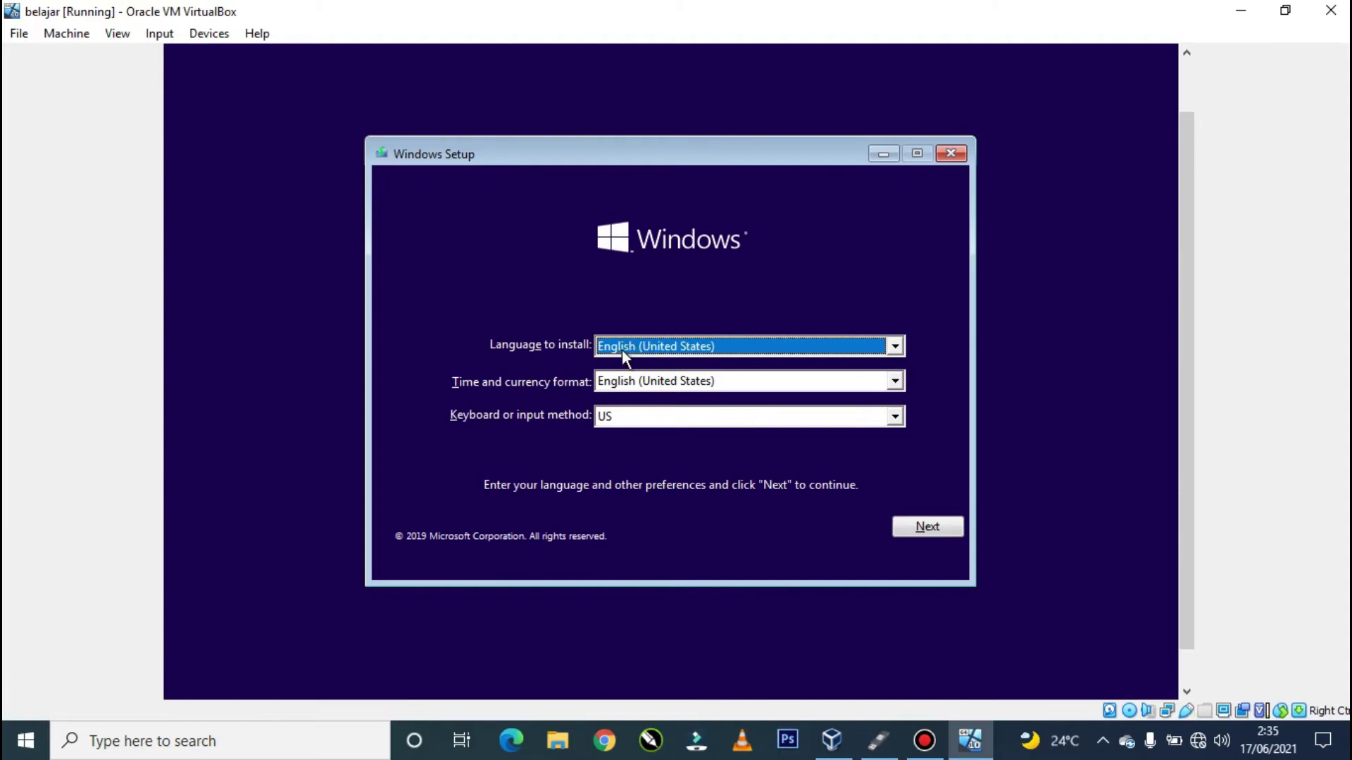
{"action": "left_click", "coordinate": [620, 381]}
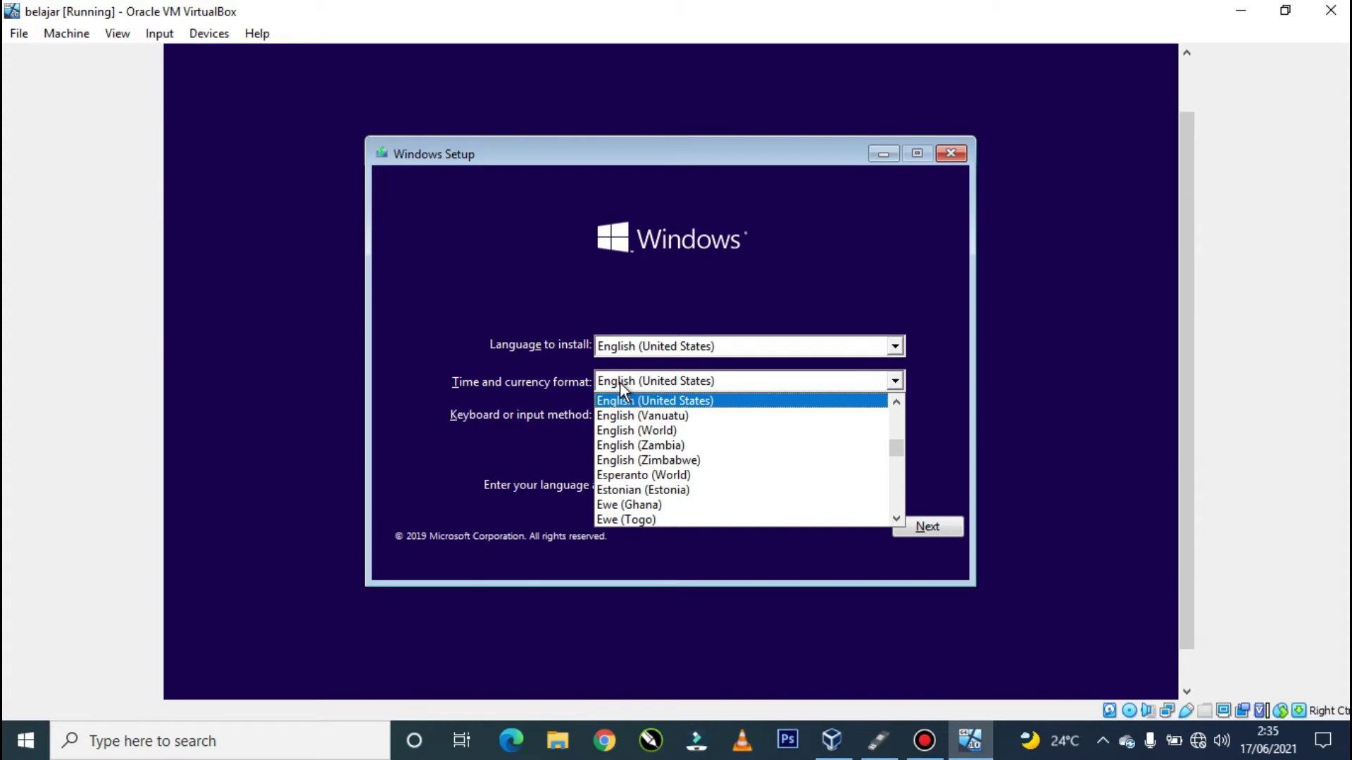
{"action": "type", "text": "in"}
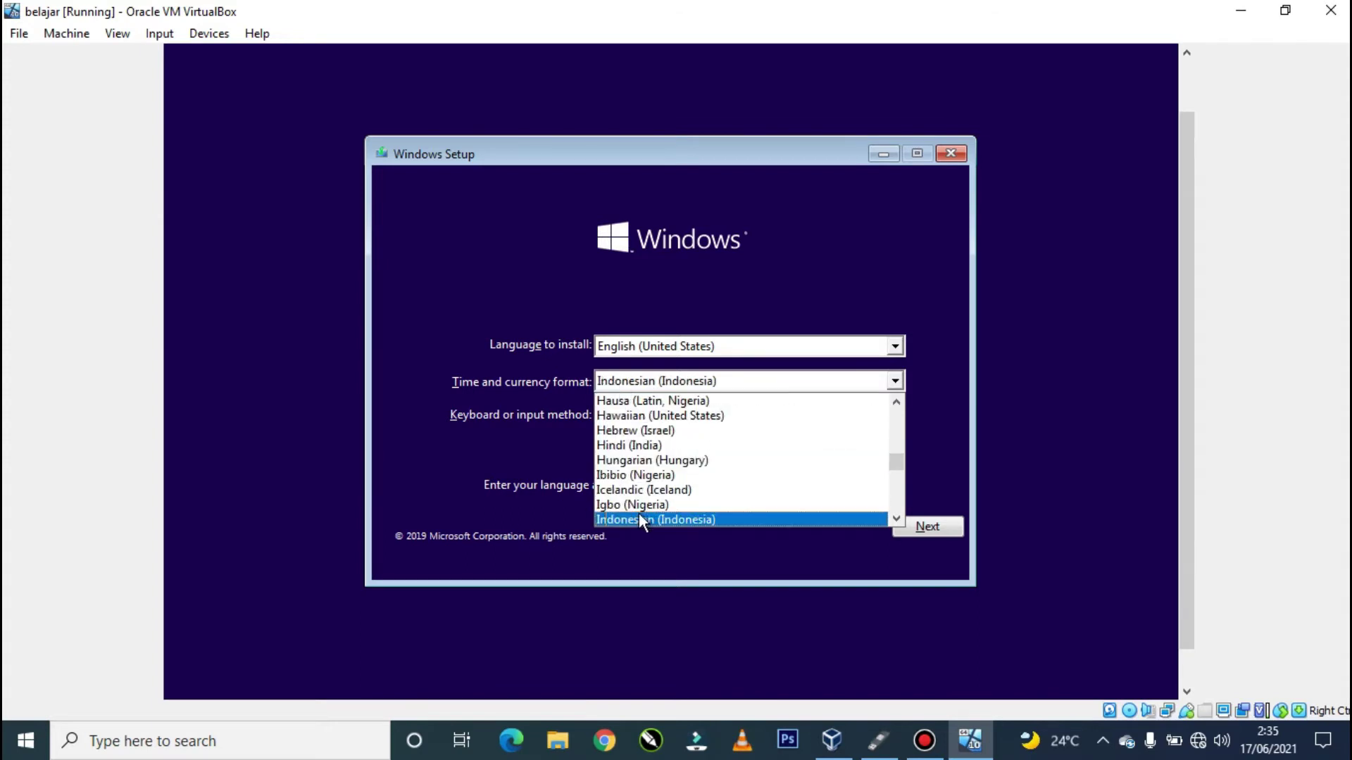
{"action": "left_click", "coordinate": [636, 518]}
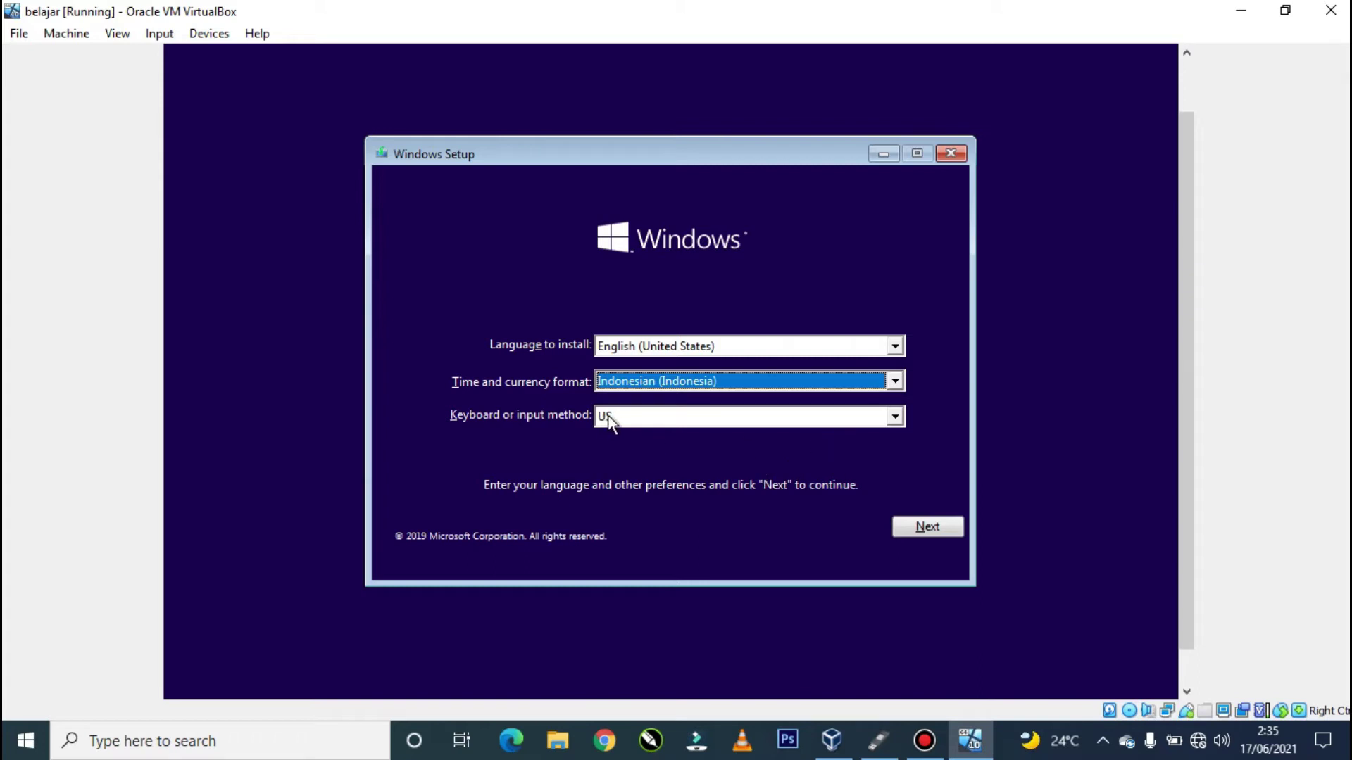
{"action": "left_click", "coordinate": [899, 519]}
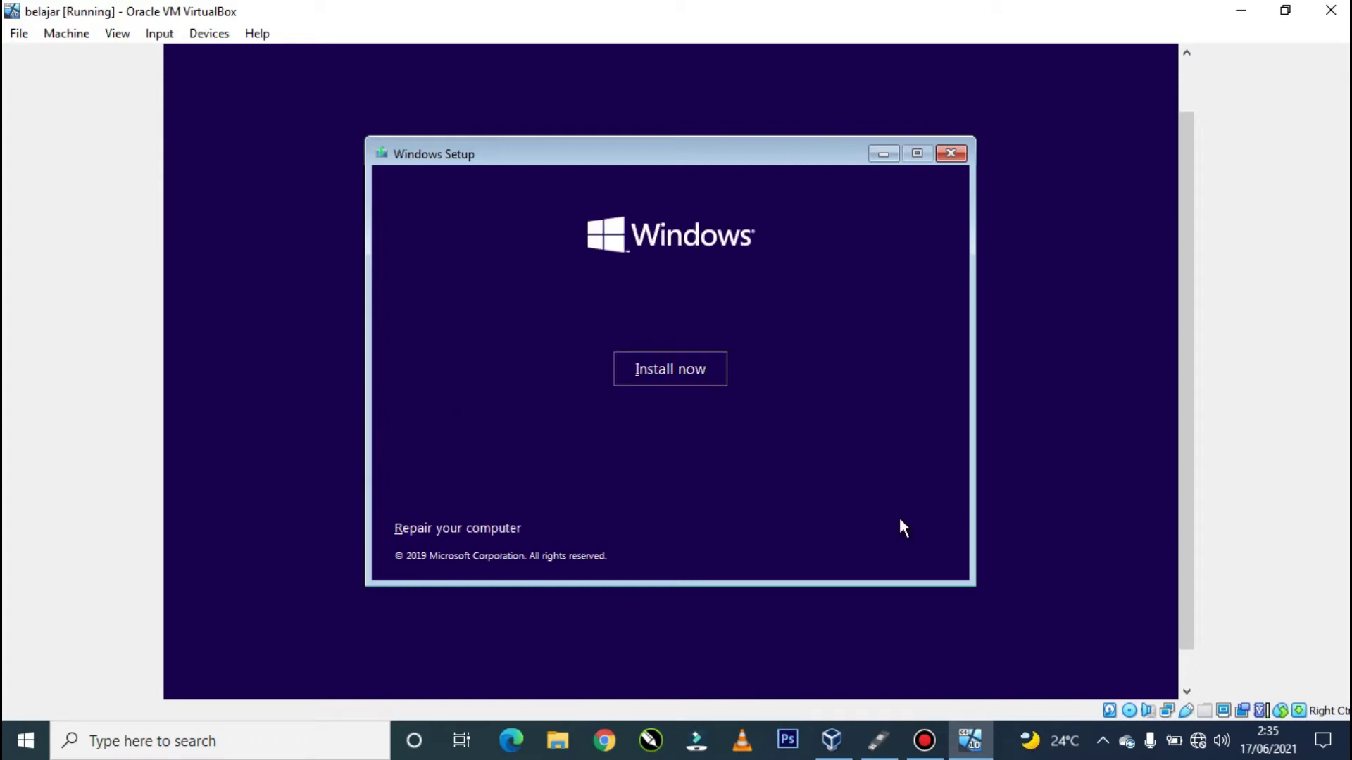
{"action": "left_click", "coordinate": [692, 367]}
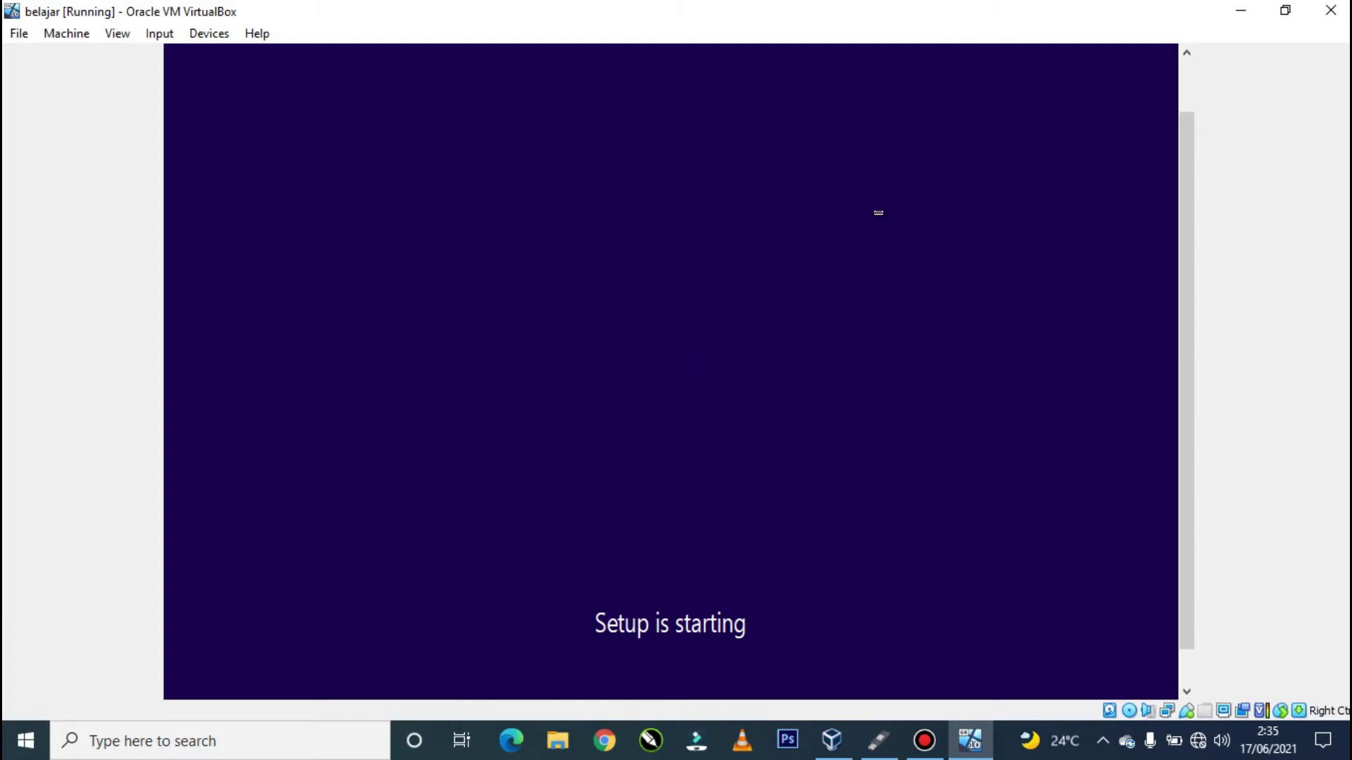
Step: Skip the product key entry and choose Windows 10 Home x64 as the operating system to install
{"action": "scroll", "coordinate": [1175, 137], "scroll_direction": "up", "scroll_amount": 1}
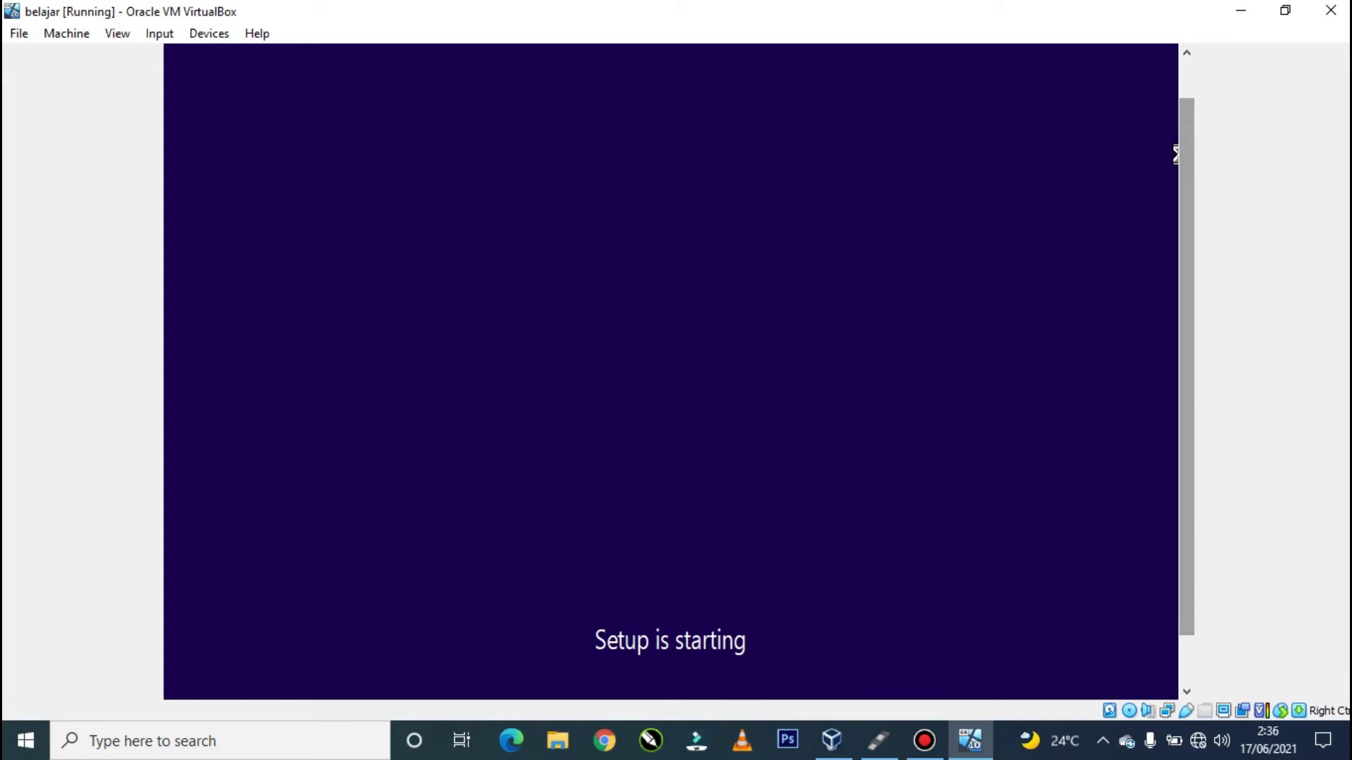
{"action": "scroll", "coordinate": [1174, 154], "scroll_direction": "up", "scroll_amount": 1}
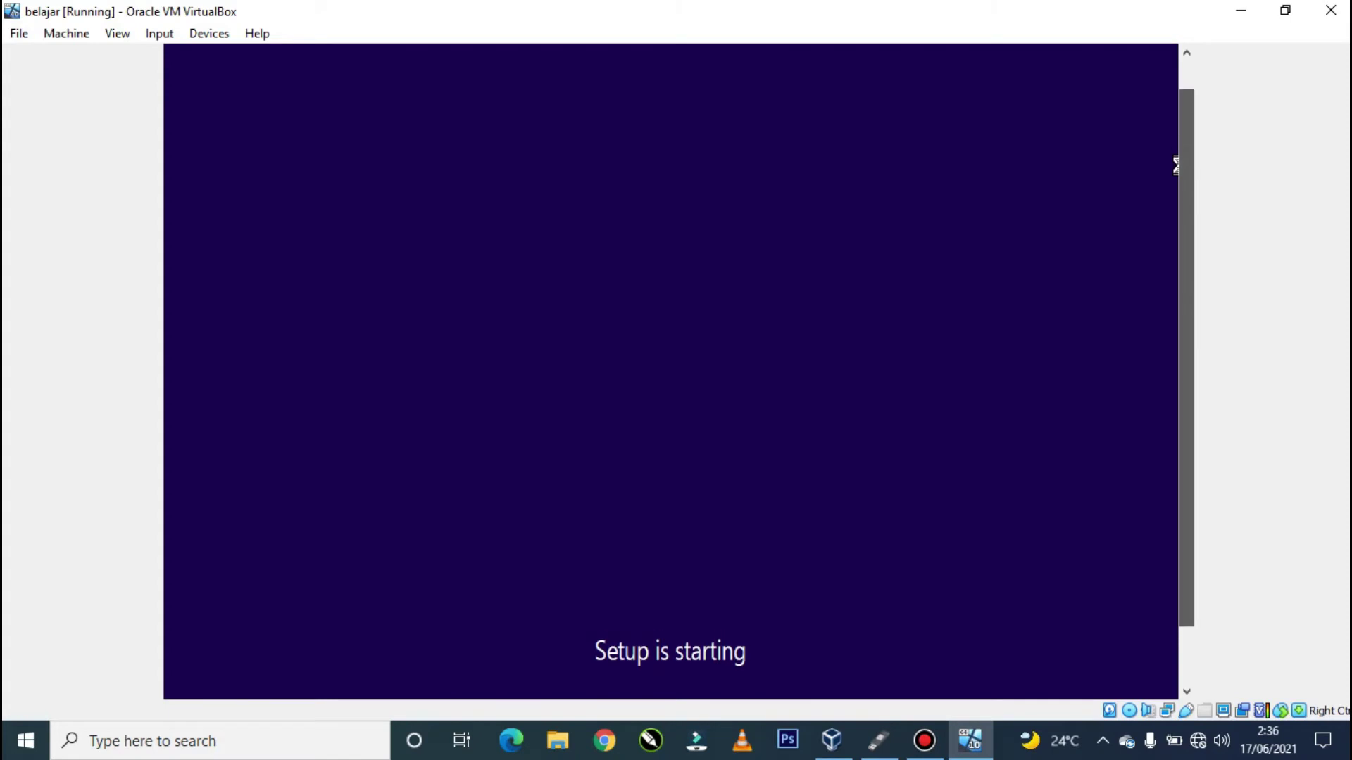
{"action": "scroll", "coordinate": [1174, 165], "scroll_direction": "down", "scroll_amount": 1}
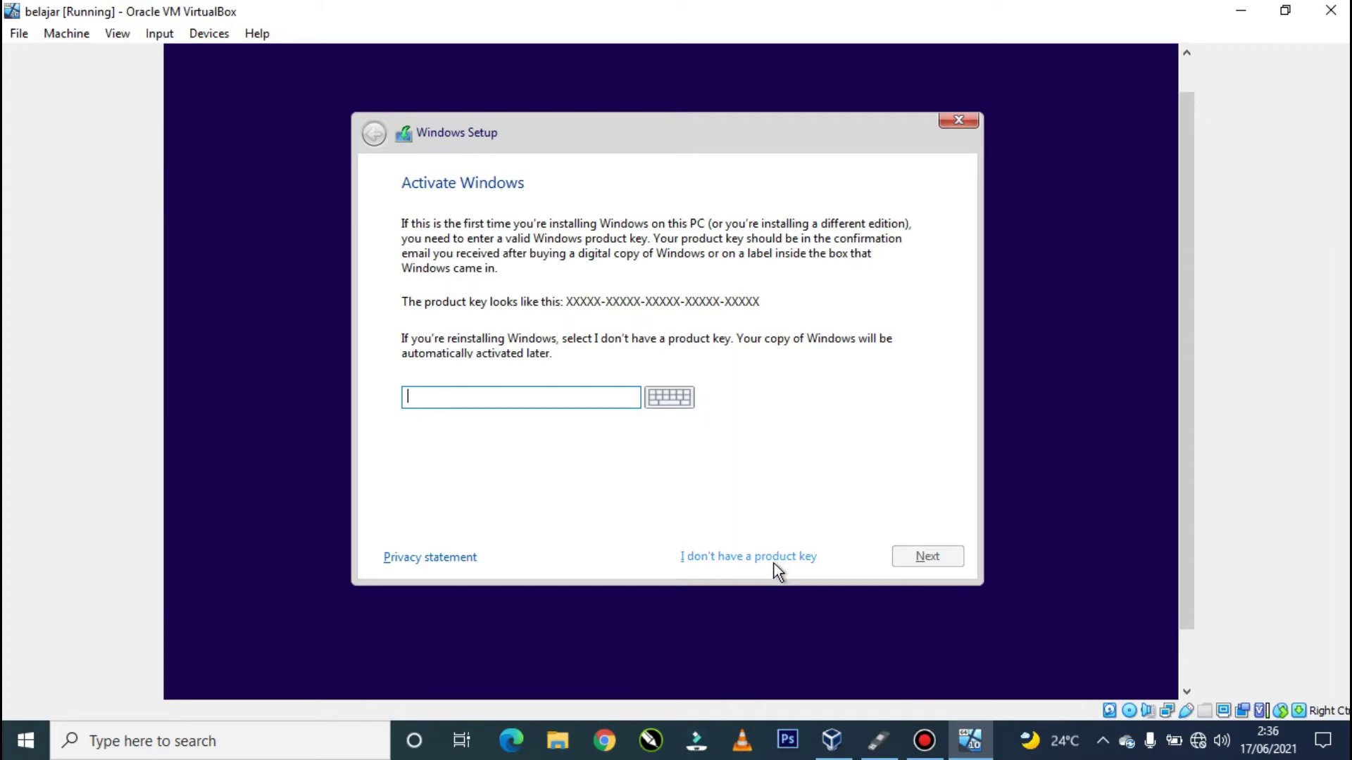
{"action": "left_click", "coordinate": [726, 556]}
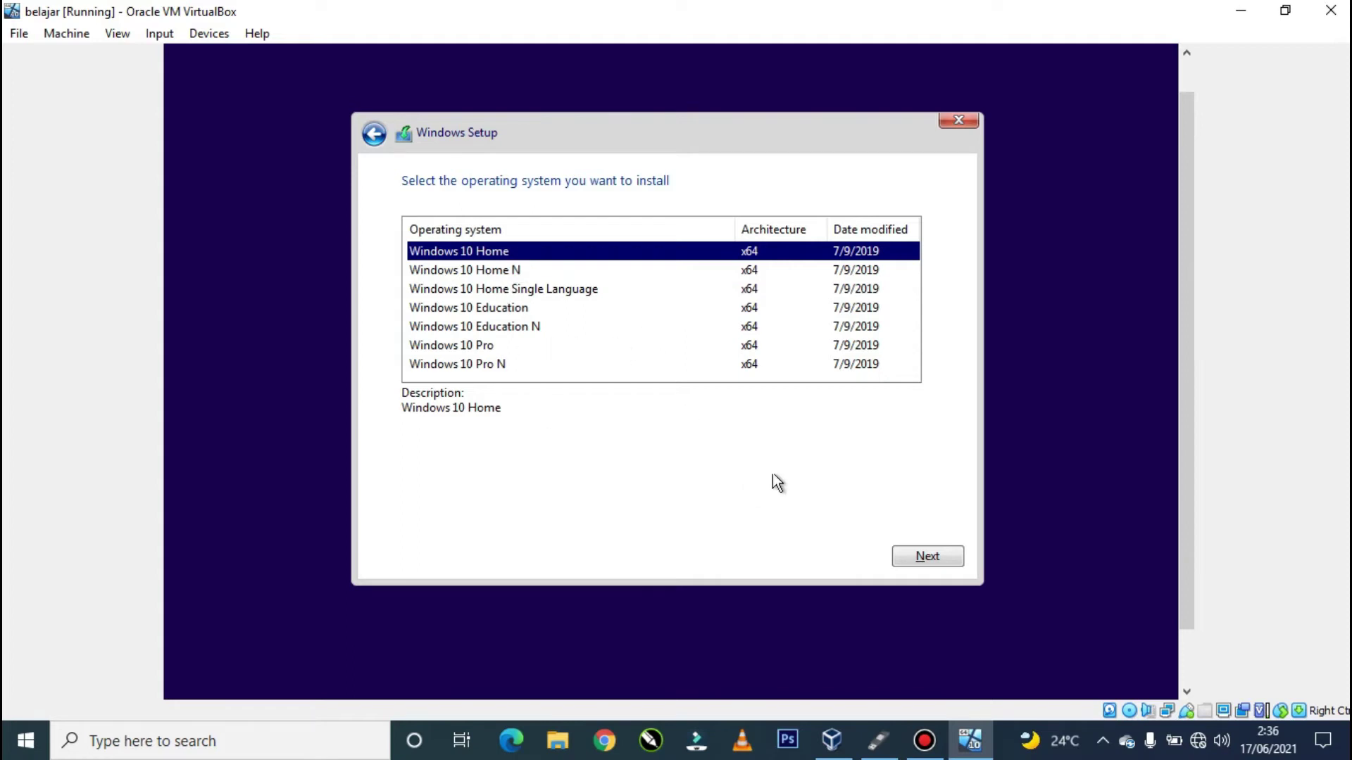
{"action": "left_click", "coordinate": [922, 553]}
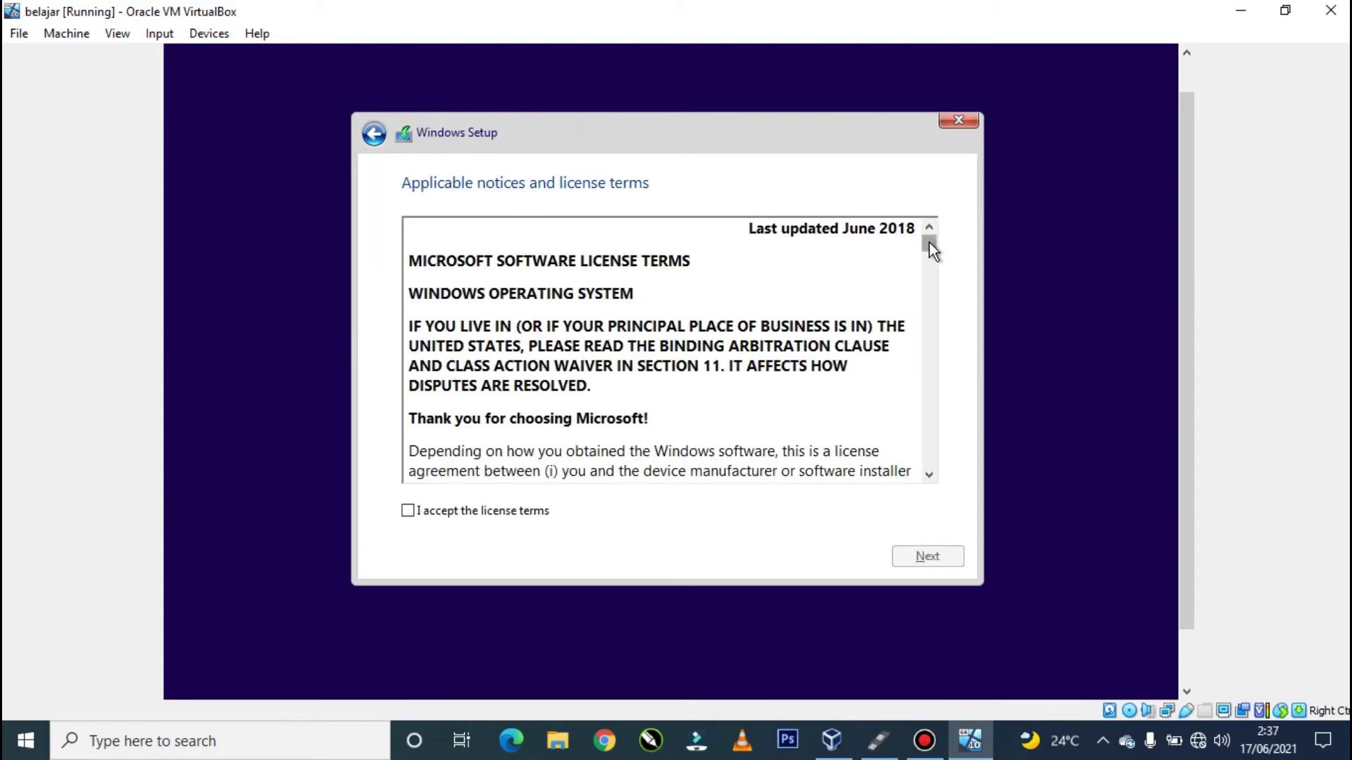
Step: Accept the license terms and choose the custom installation type that installs Windows only
{"action": "mouse_move", "coordinate": [929, 244]}
{"action": "left_mouse_down"}
{"action": "mouse_move", "coordinate": [931, 277]}
{"action": "mouse_move", "coordinate": [931, 230]}
{"action": "mouse_move", "coordinate": [927, 277]}
{"action": "mouse_move", "coordinate": [930, 233]}
{"action": "left_mouse_up"}
{"action": "left_click", "coordinate": [413, 514]}
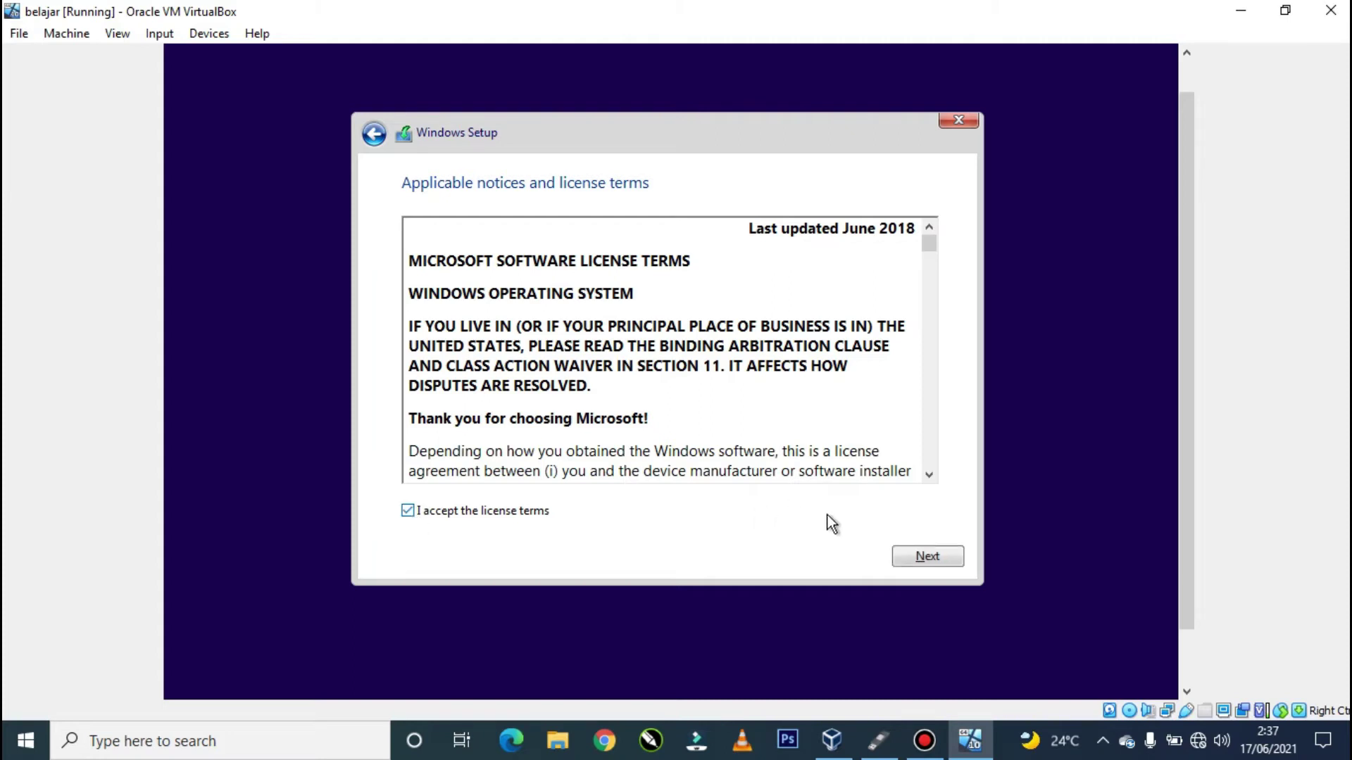
{"action": "left_click", "coordinate": [903, 555]}
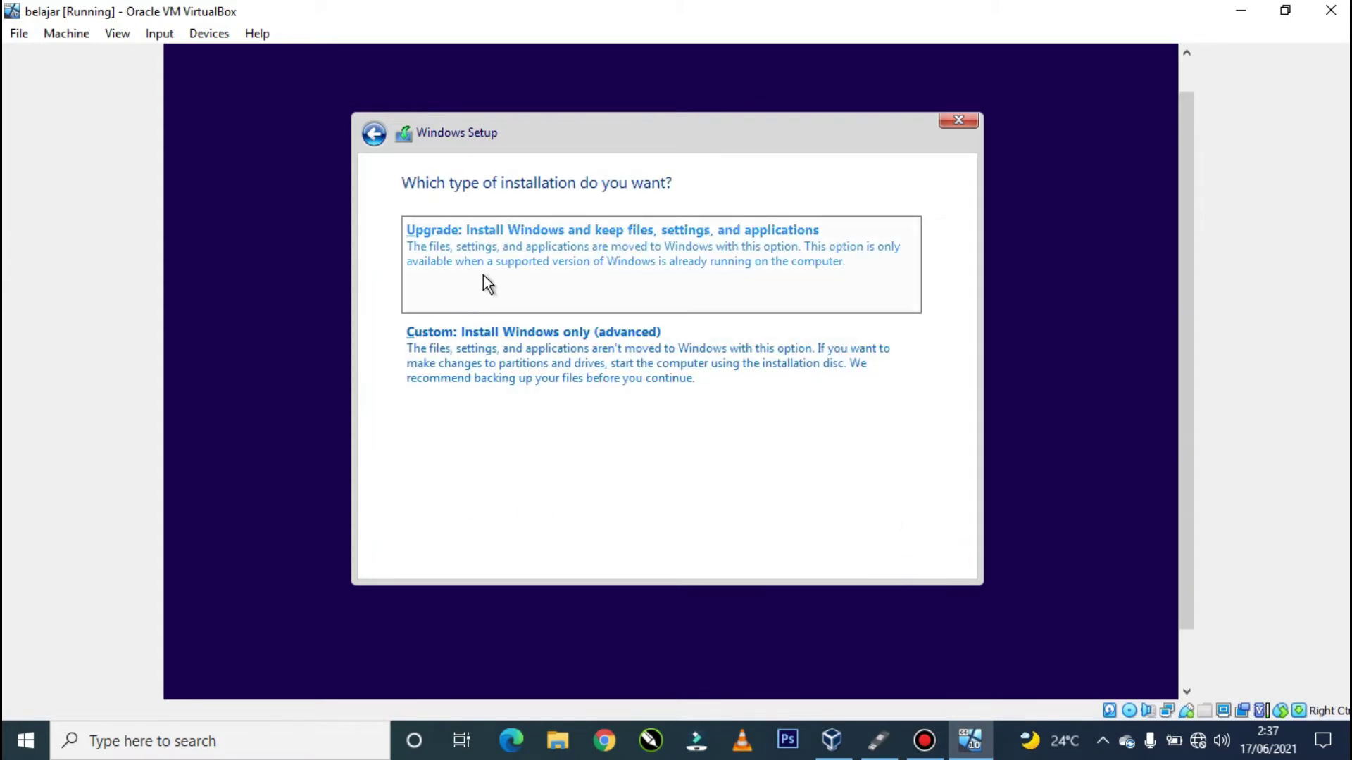
{"action": "left_click", "coordinate": [511, 354]}
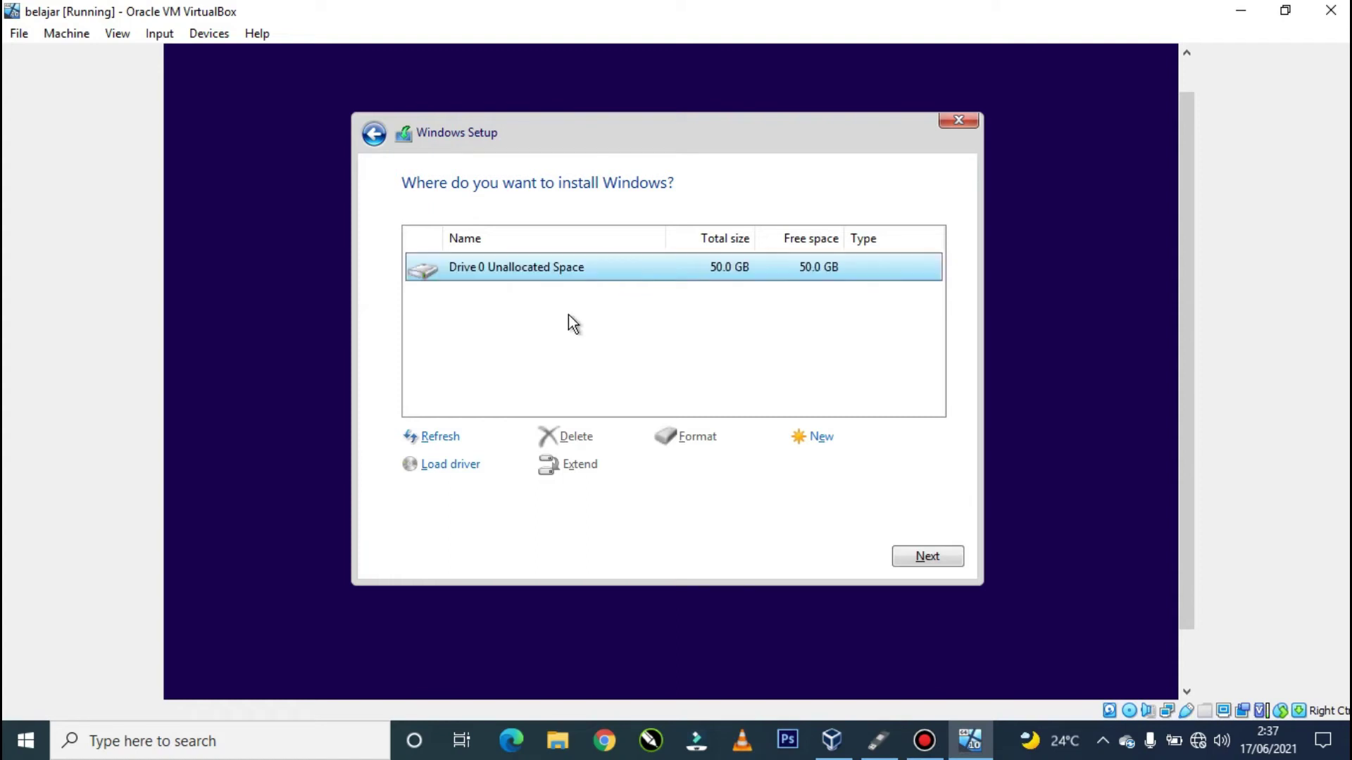
Step: Create a new 21200 MB partition in Drive 0's unallocated space, accepting the additional system partition
{"action": "left_click", "coordinate": [487, 289]}
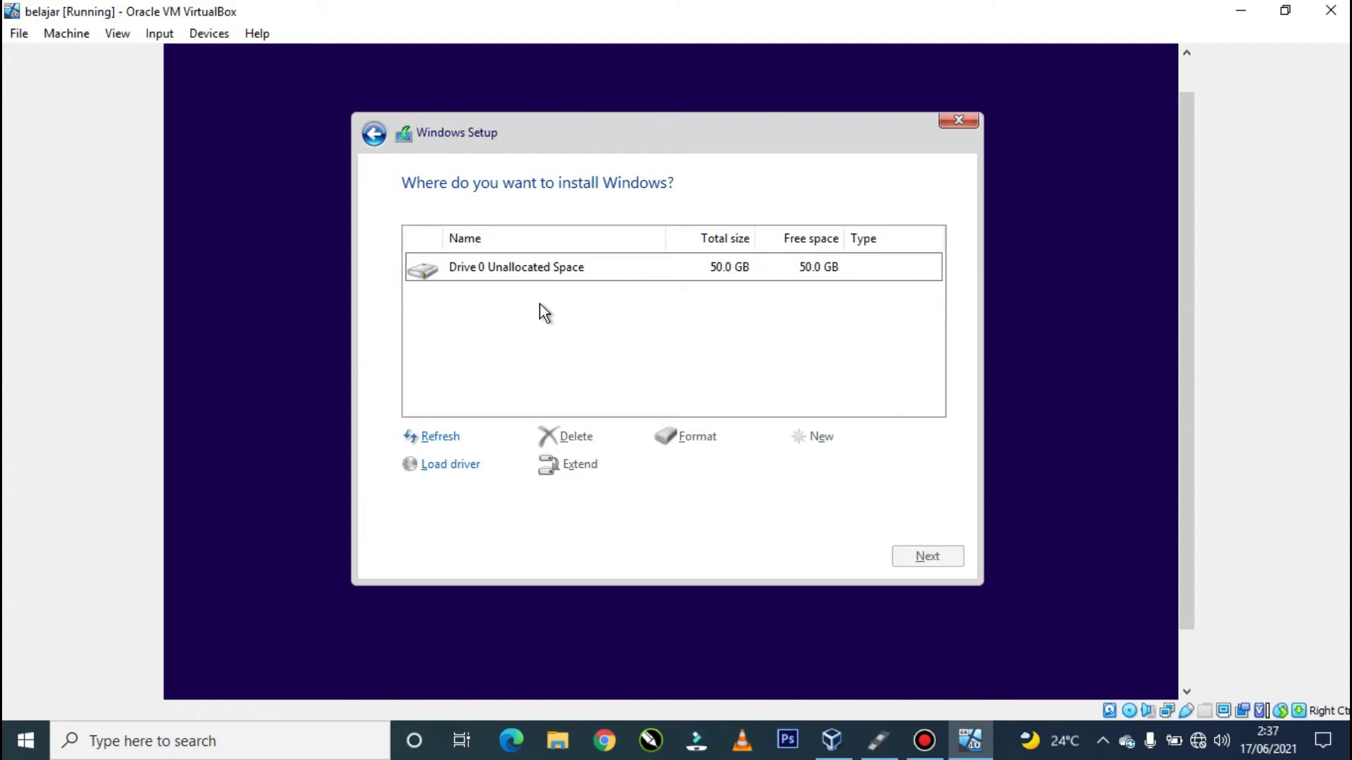
{"action": "left_click", "coordinate": [526, 269]}
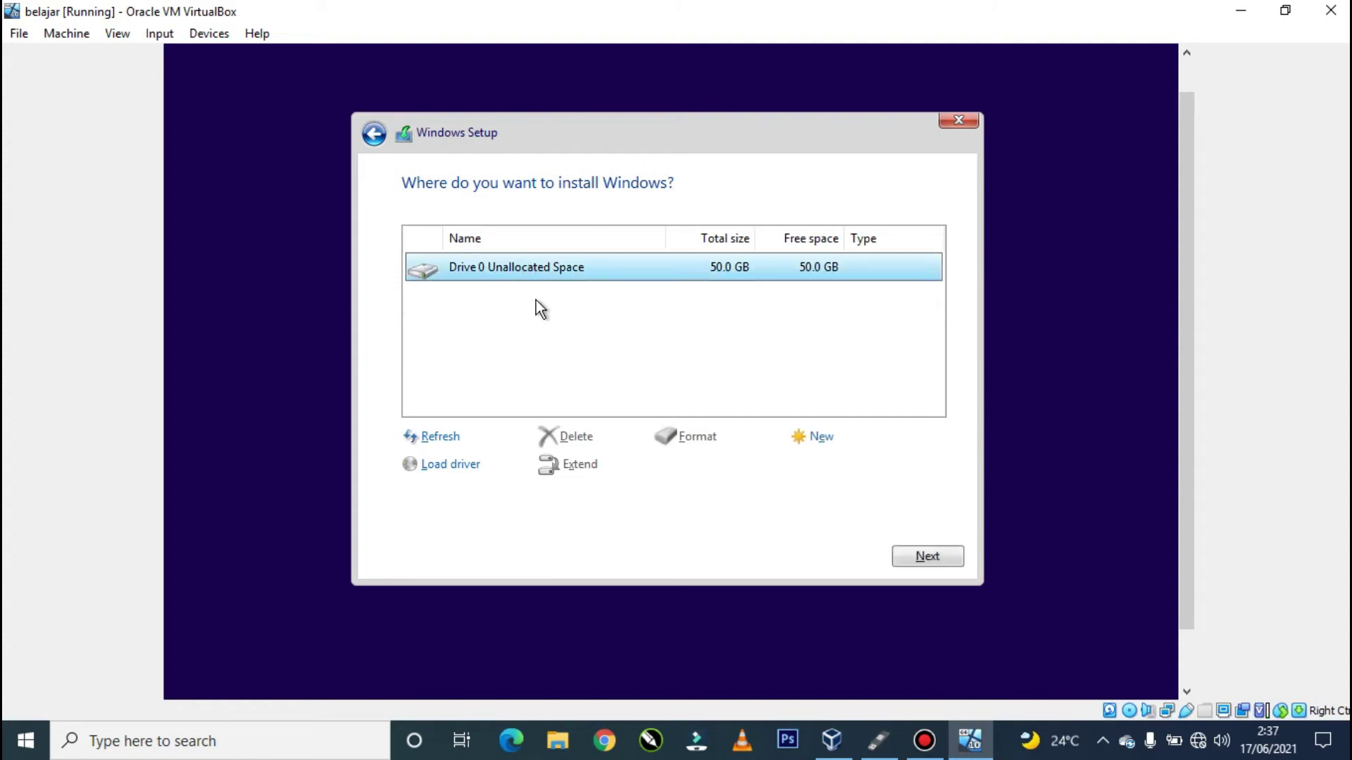
{"action": "left_click", "coordinate": [535, 300]}
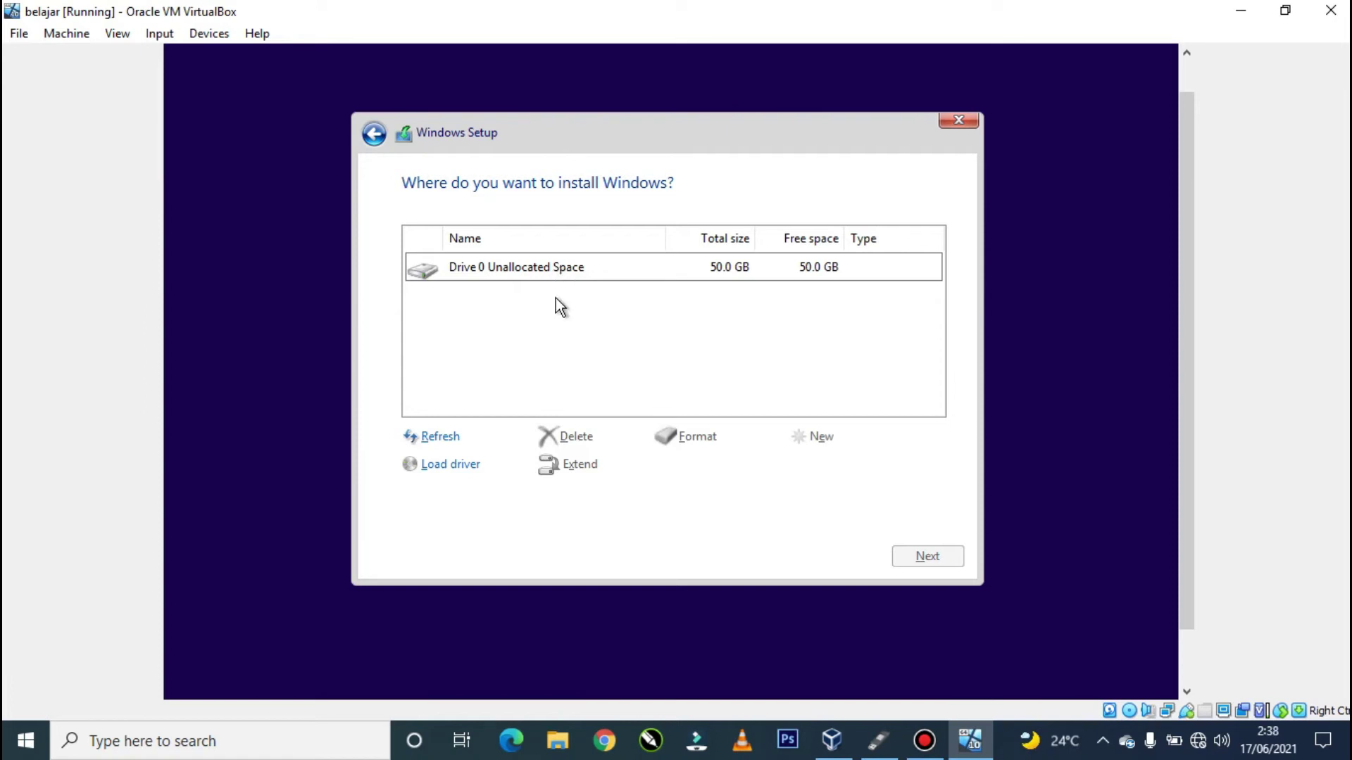
{"action": "left_click", "coordinate": [520, 277]}
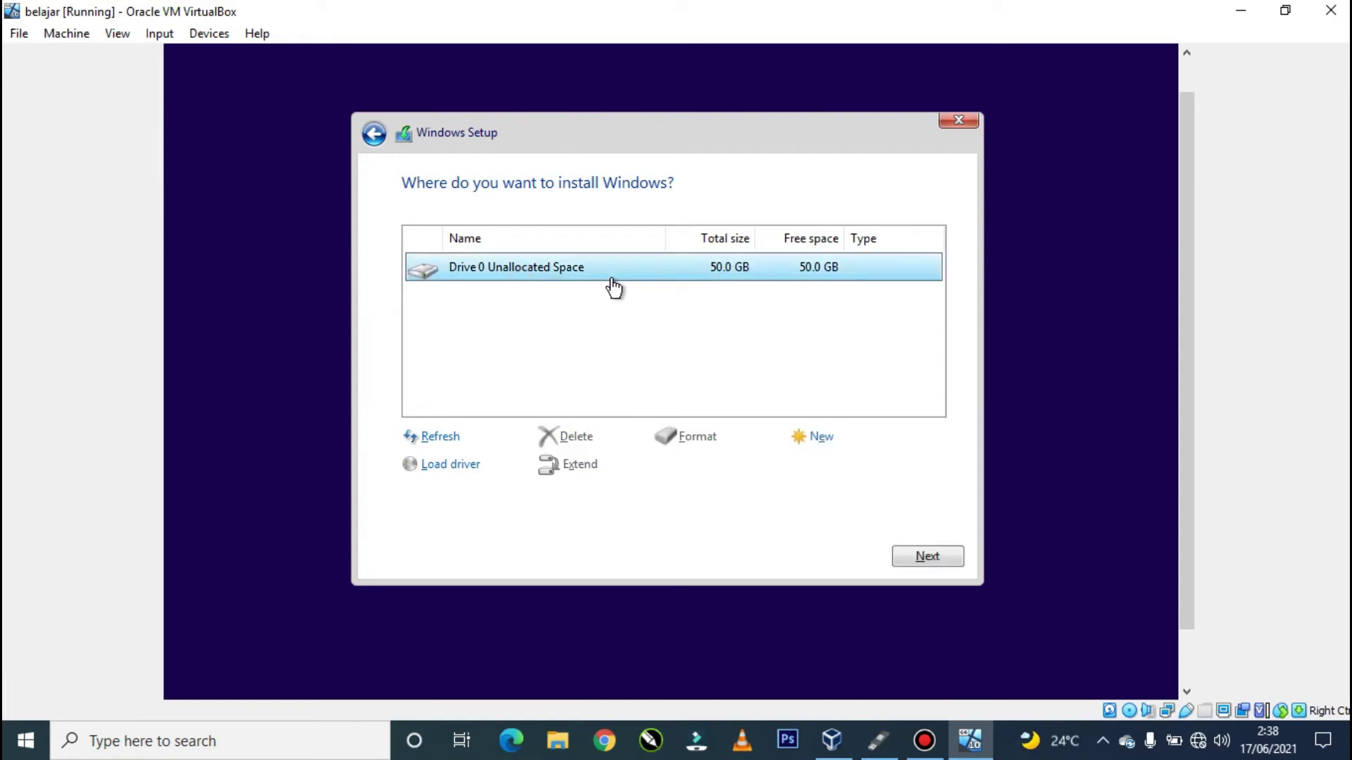
{"action": "left_click", "coordinate": [819, 438]}
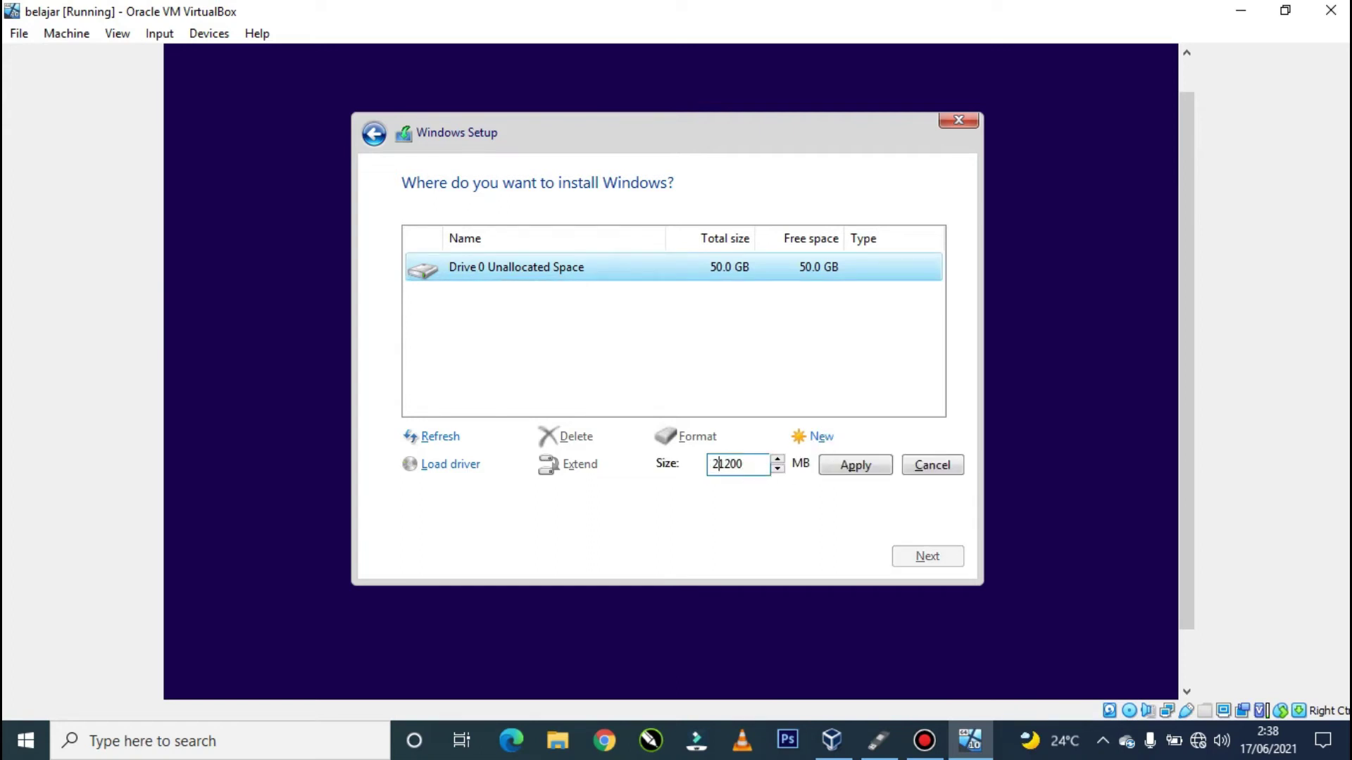
{"action": "left_click", "coordinate": [845, 471]}
{"action": "left_click", "coordinate": [831, 469]}
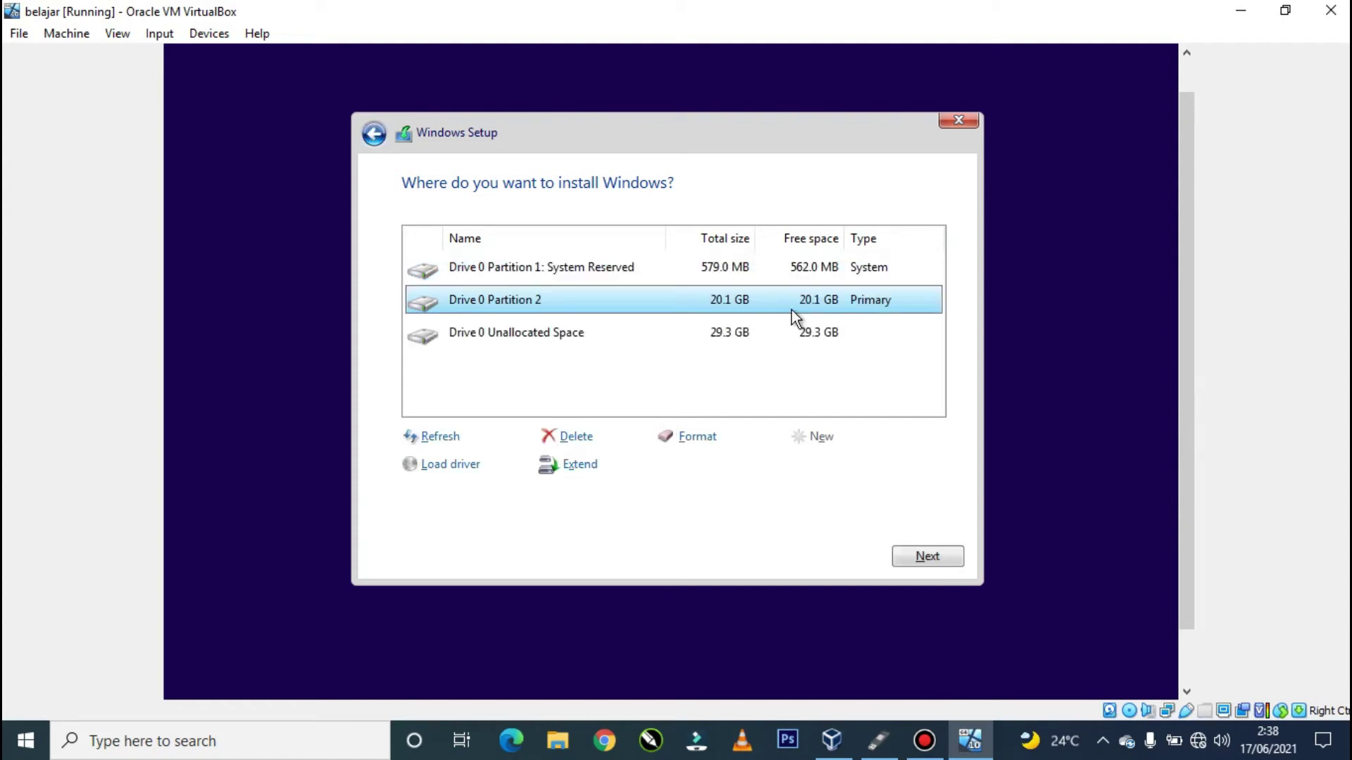
Step: Create another partition of 29999 MB from Drive 0's remaining unallocated space
{"action": "left_click", "coordinate": [752, 333]}
{"action": "left_click", "coordinate": [819, 440]}
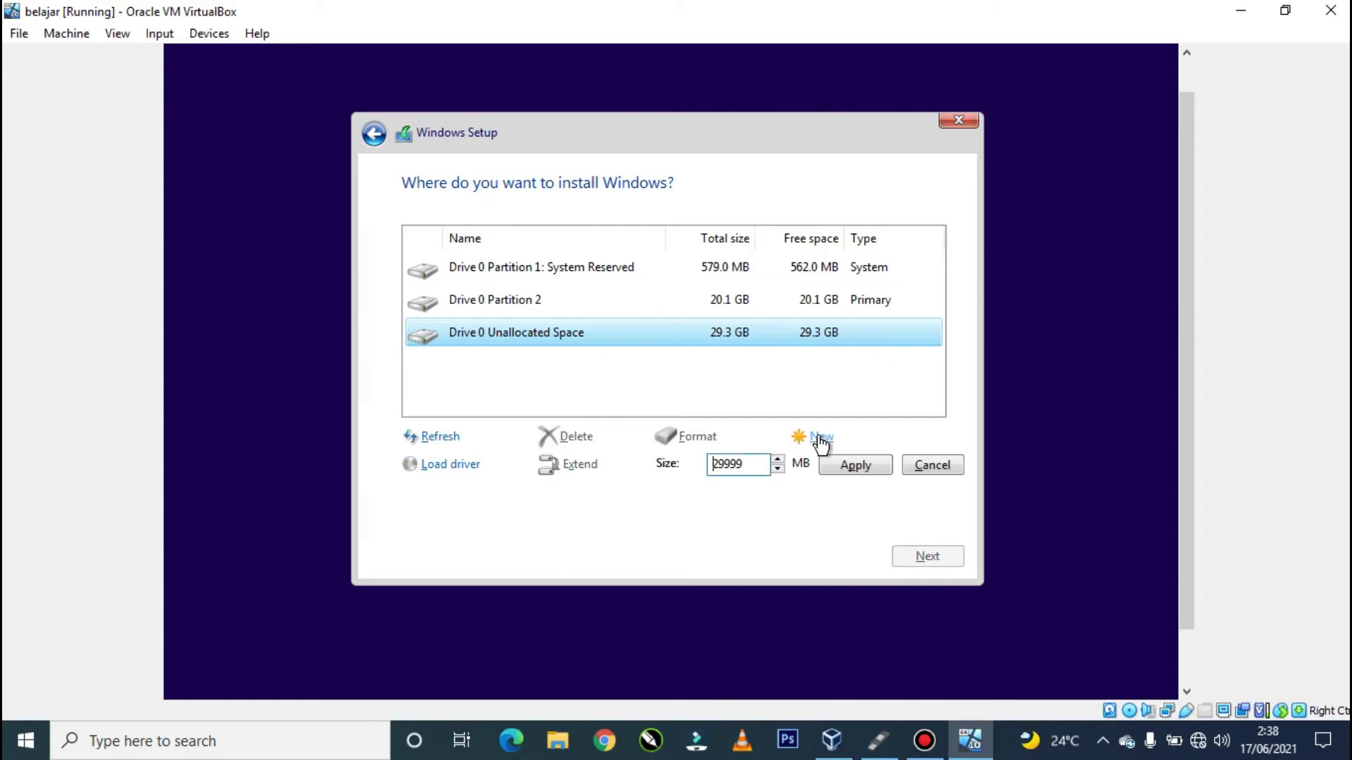
{"action": "left_click", "coordinate": [853, 465]}
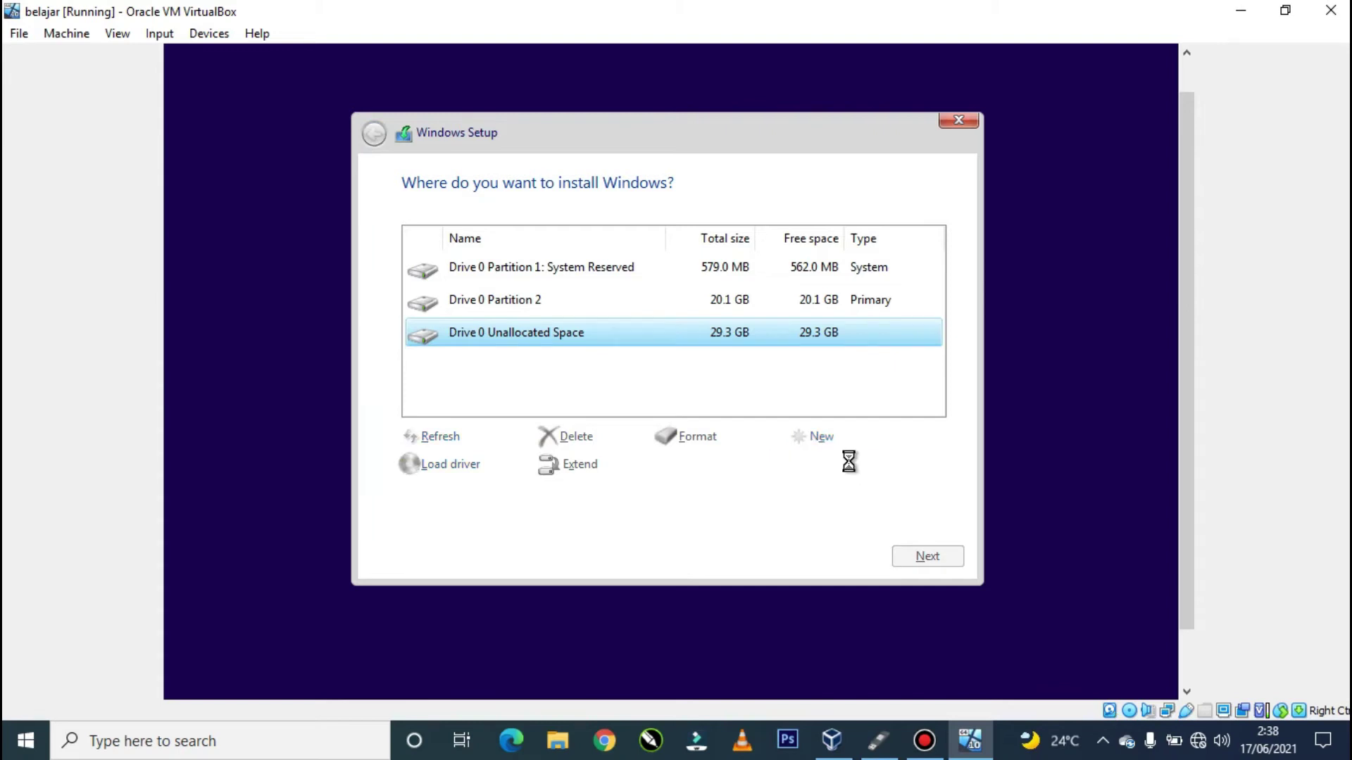
Step: Select Drive 0 Partition 2 as the install location and start installing Windows
{"action": "left_click", "coordinate": [730, 275]}
{"action": "left_click", "coordinate": [732, 310]}
{"action": "left_click", "coordinate": [735, 342]}
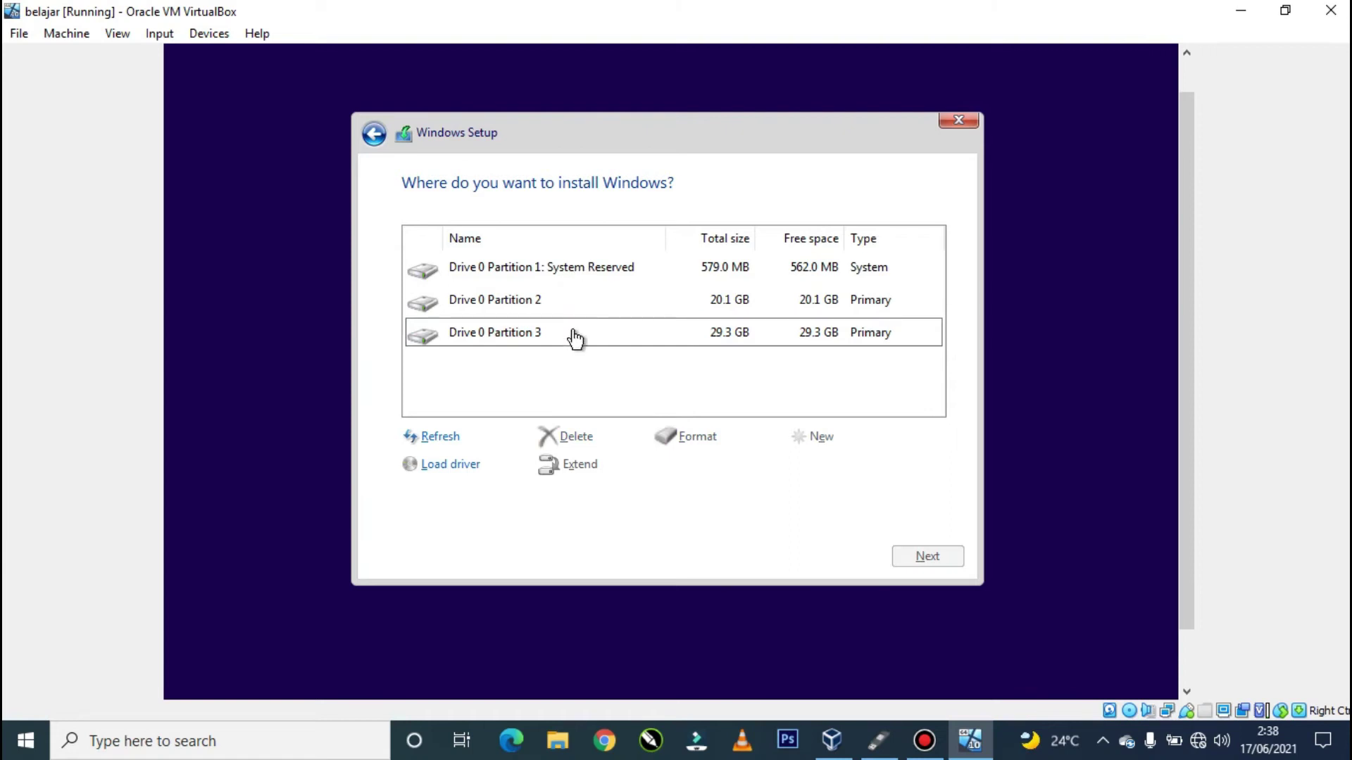
{"action": "left_click", "coordinate": [574, 274]}
{"action": "left_click", "coordinate": [573, 301]}
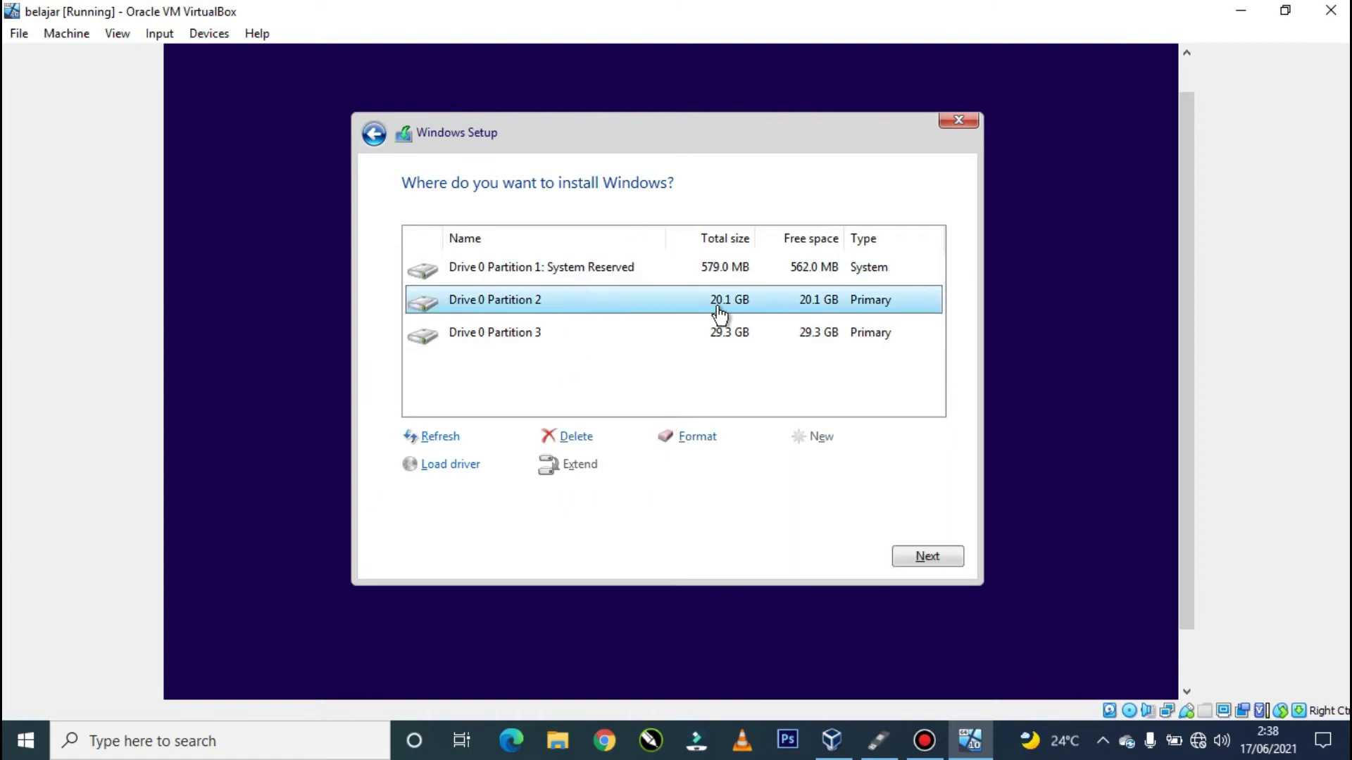
{"action": "left_click", "coordinate": [927, 557]}
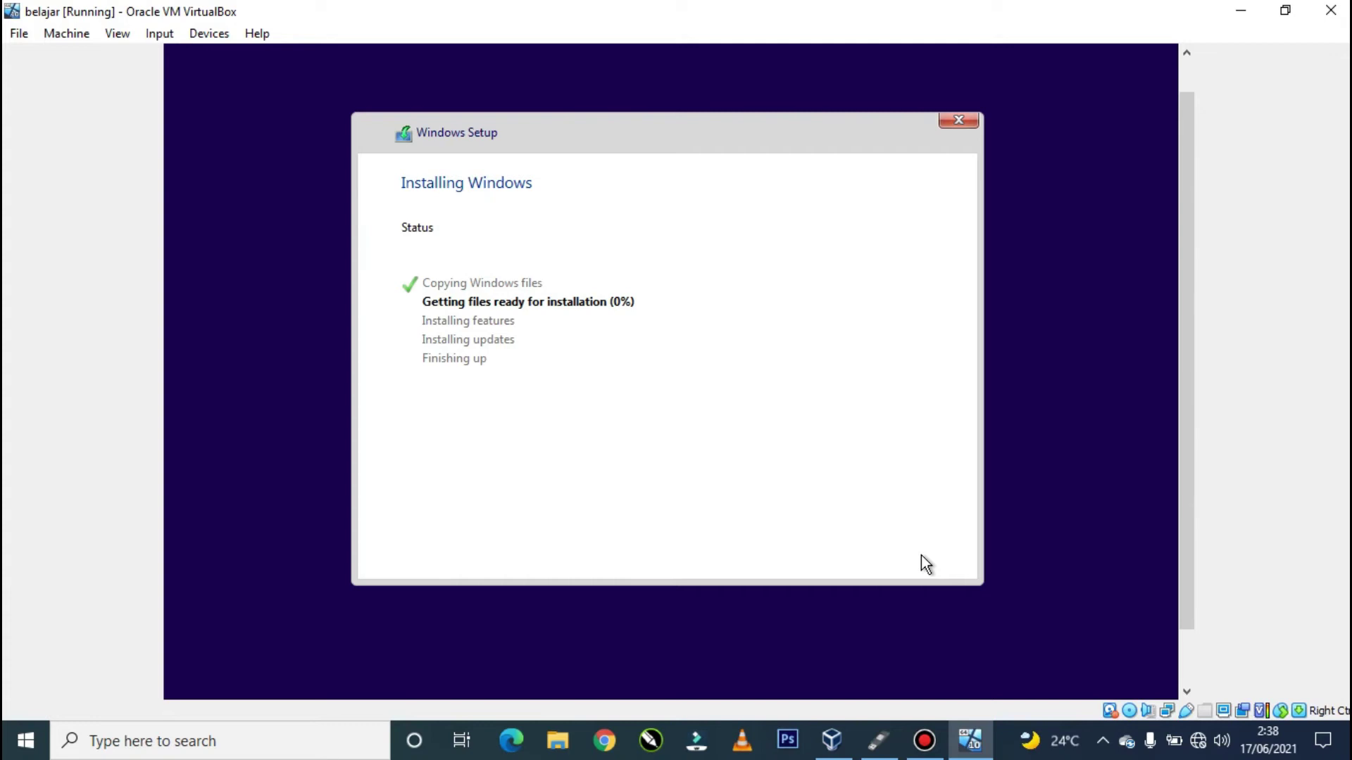
{"action": "scroll", "coordinate": [1176, 196], "scroll_direction": "up", "scroll_amount": 1}
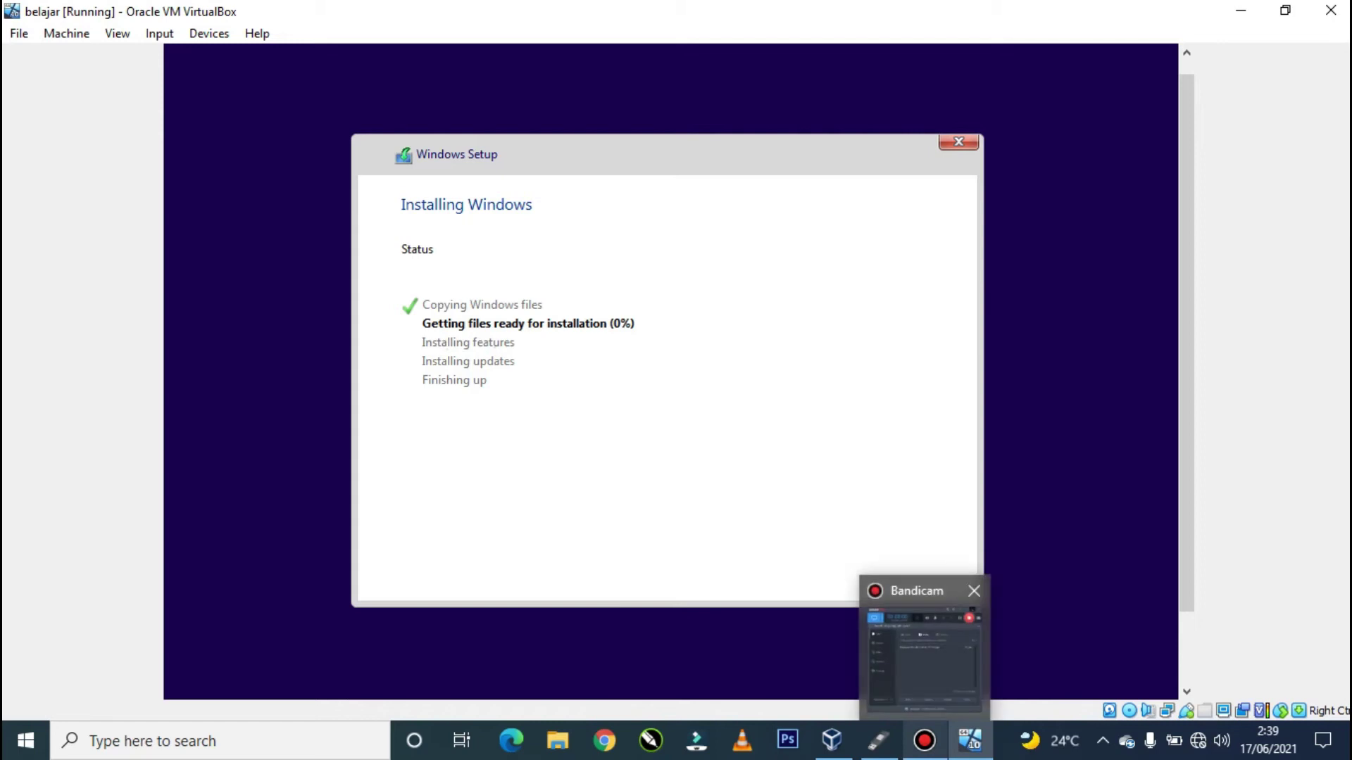
{"action": "left_click", "coordinate": [915, 657]}
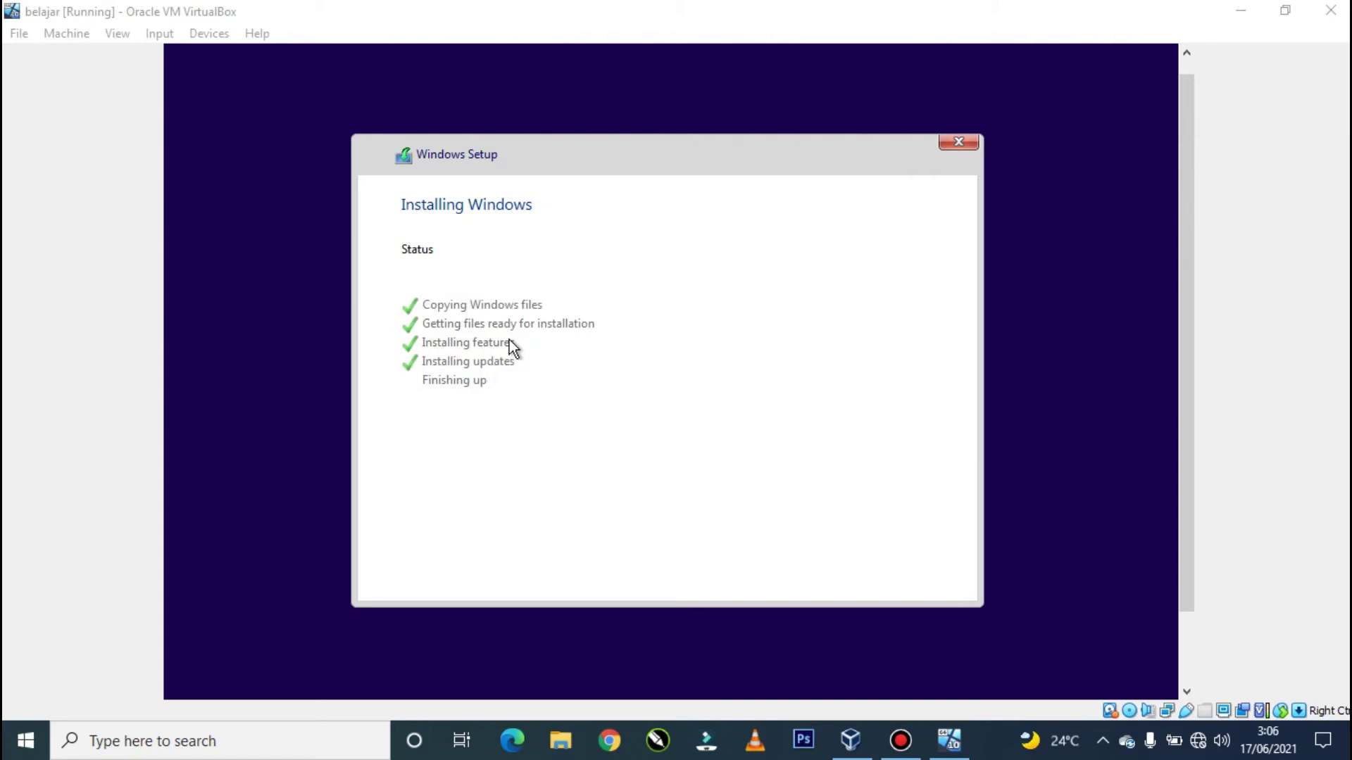
{"action": "left_click", "coordinate": [623, 48]}
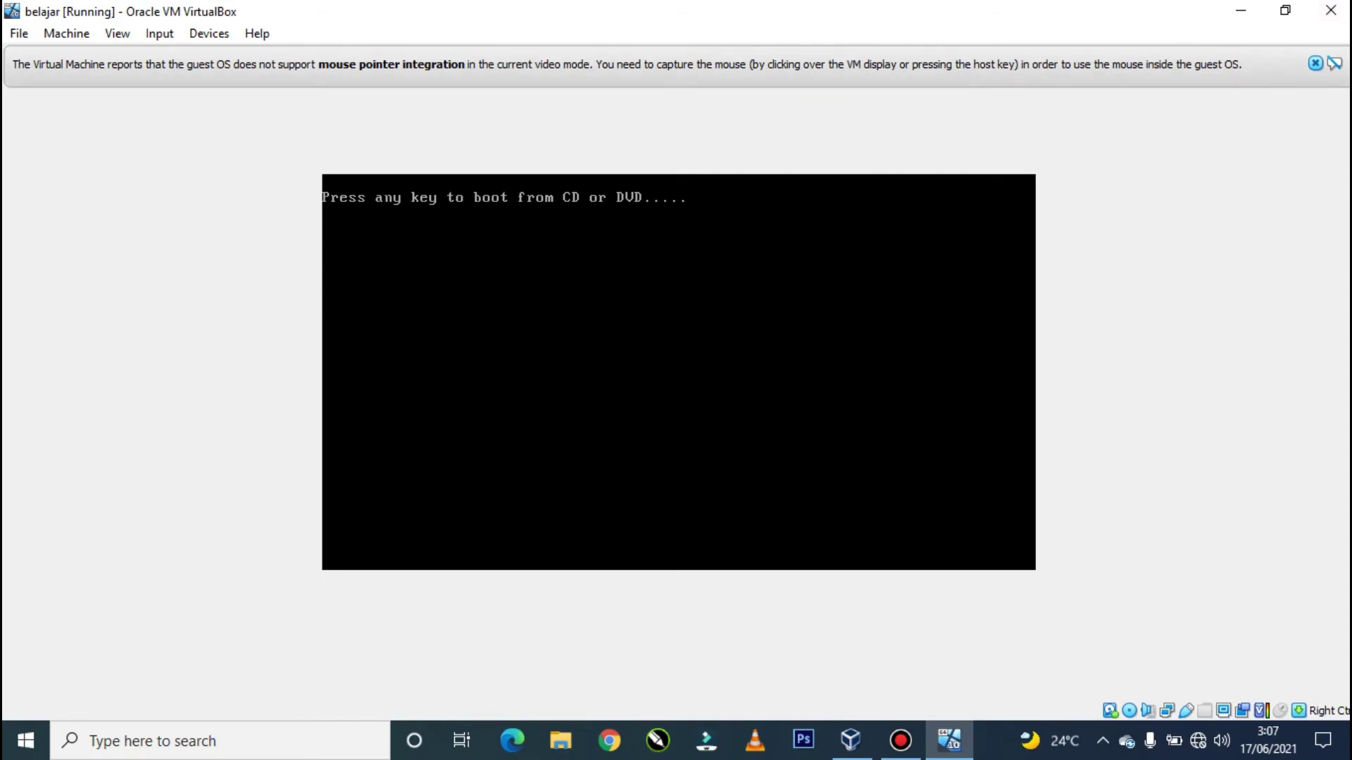
Step: Dismiss the mouse pointer integration notices while the virtual machine restarts into Windows setup
{"action": "left_click", "coordinate": [1316, 64]}
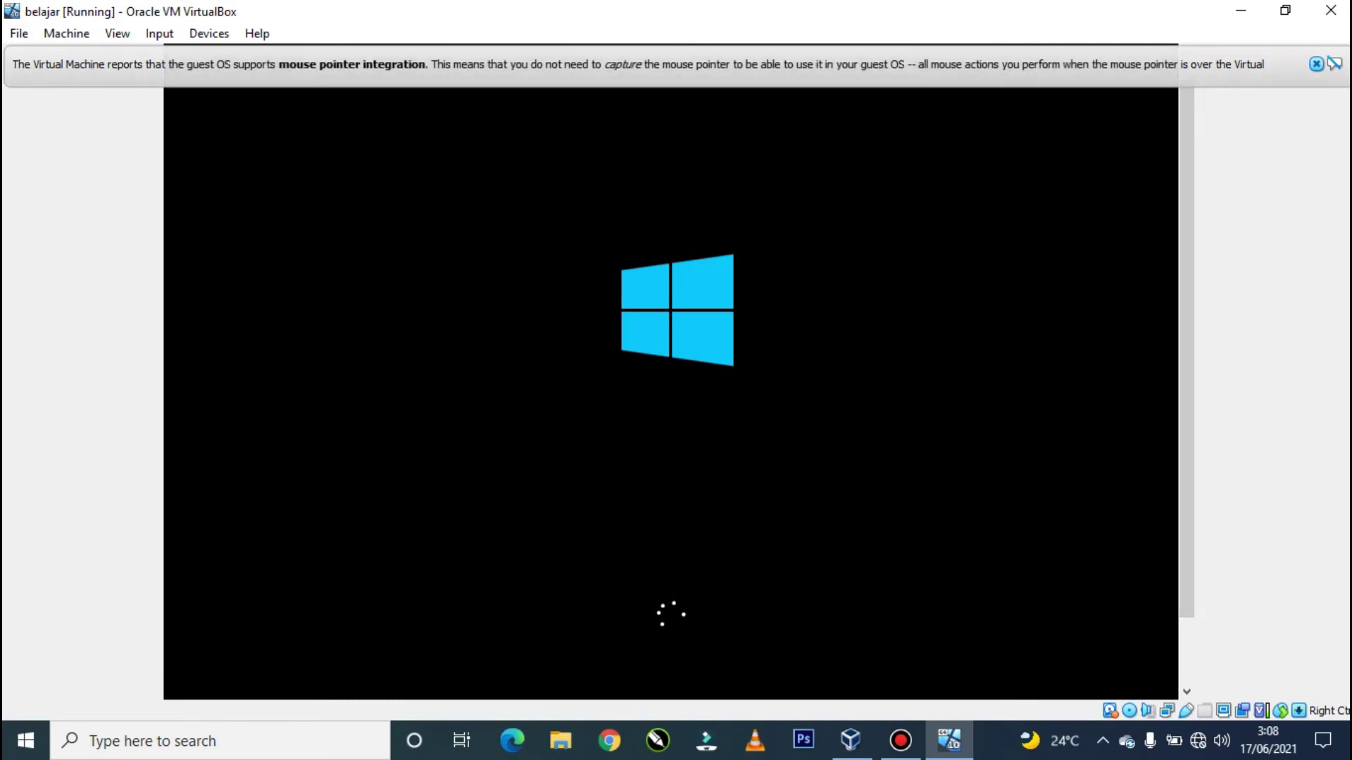
{"action": "left_click", "coordinate": [1315, 63]}
{"action": "left_click_drag", "start_coordinate": [1187, 267], "coordinate": [1187, 280]}
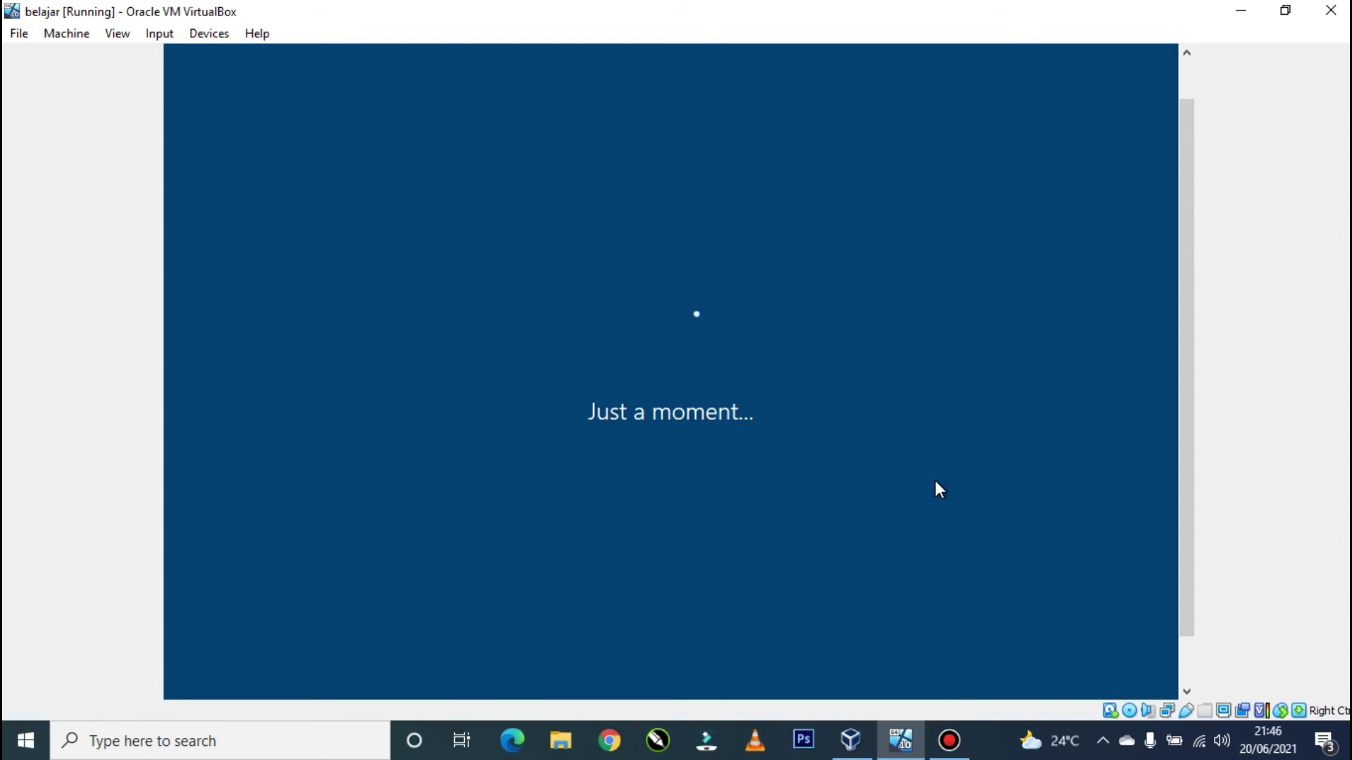
{"action": "left_click", "coordinate": [950, 741]}
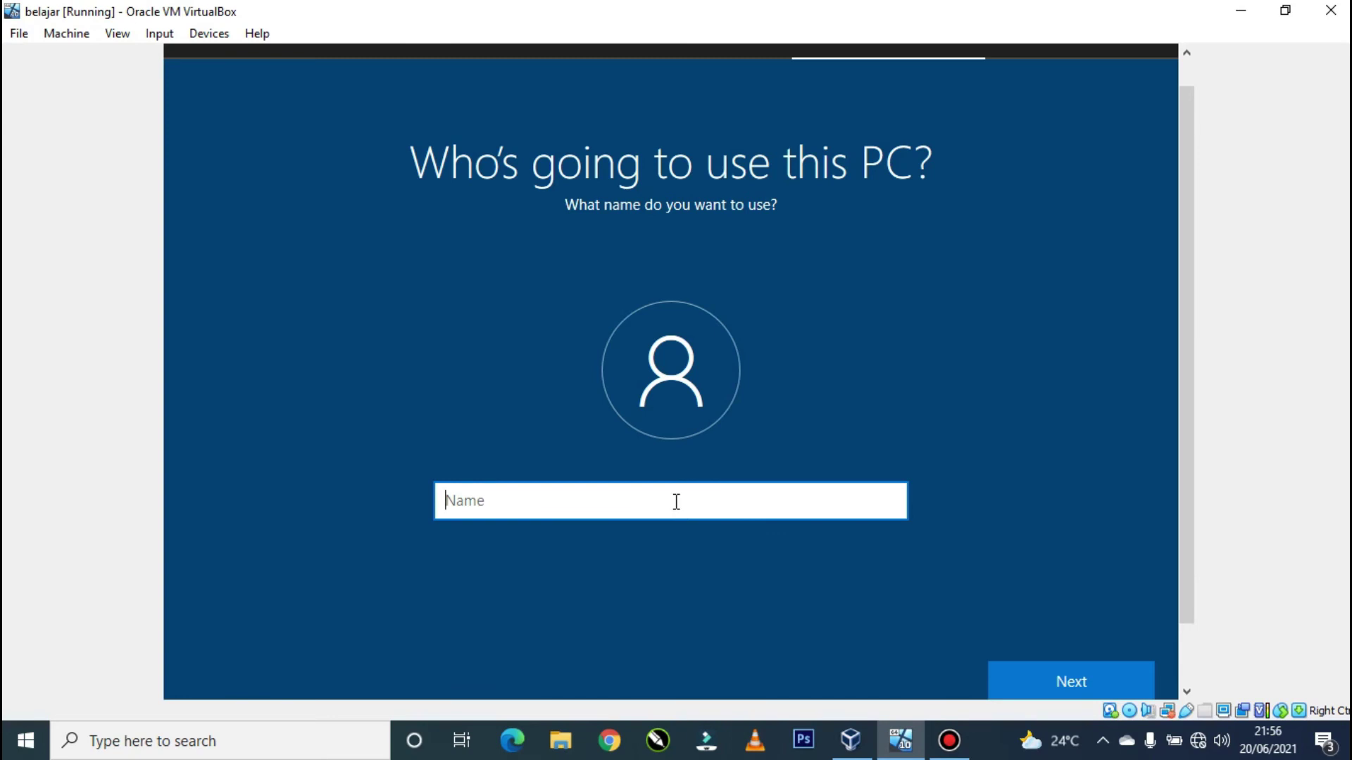
Step: Enter the user's name for the PC account and continue with the password left blank
{"action": "type", "text": "Jamaluddin"}
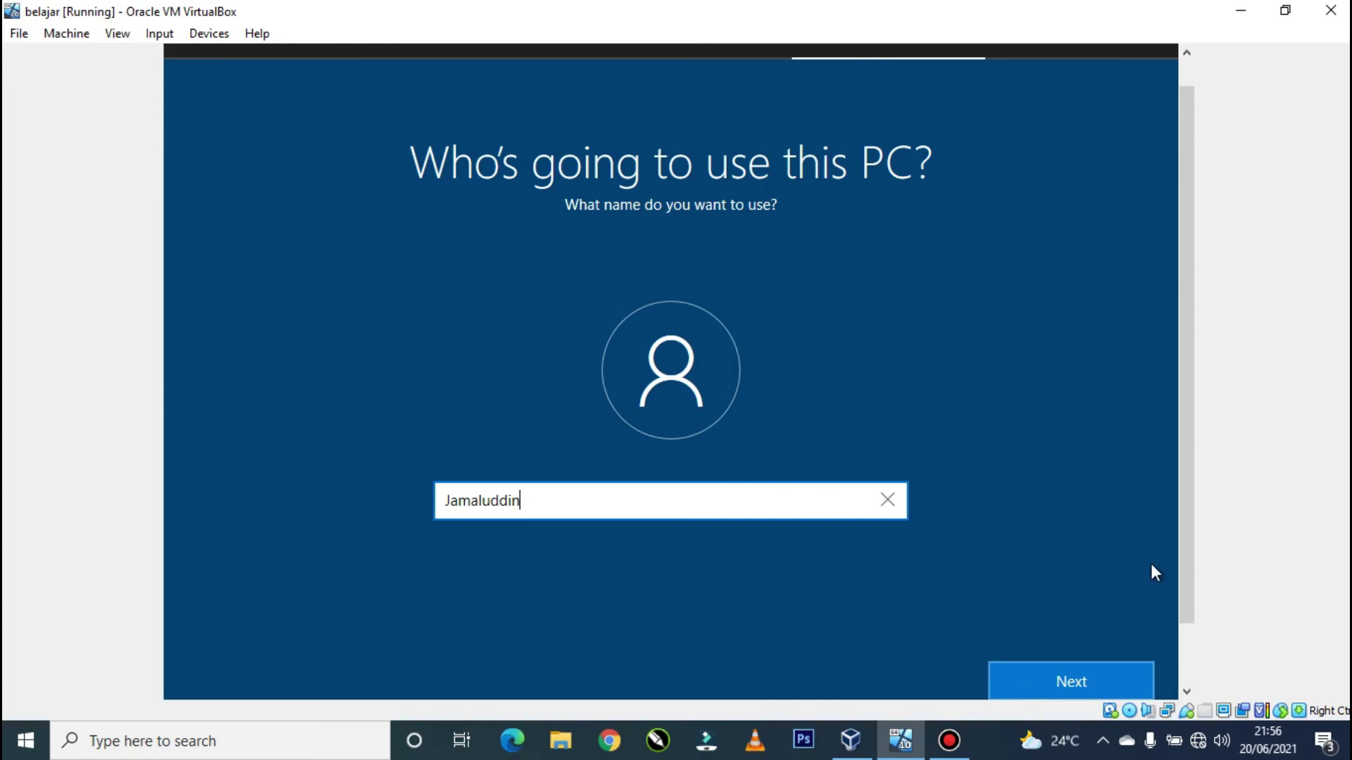
{"action": "left_click_drag", "start_coordinate": [1187, 575], "coordinate": [1186, 590]}
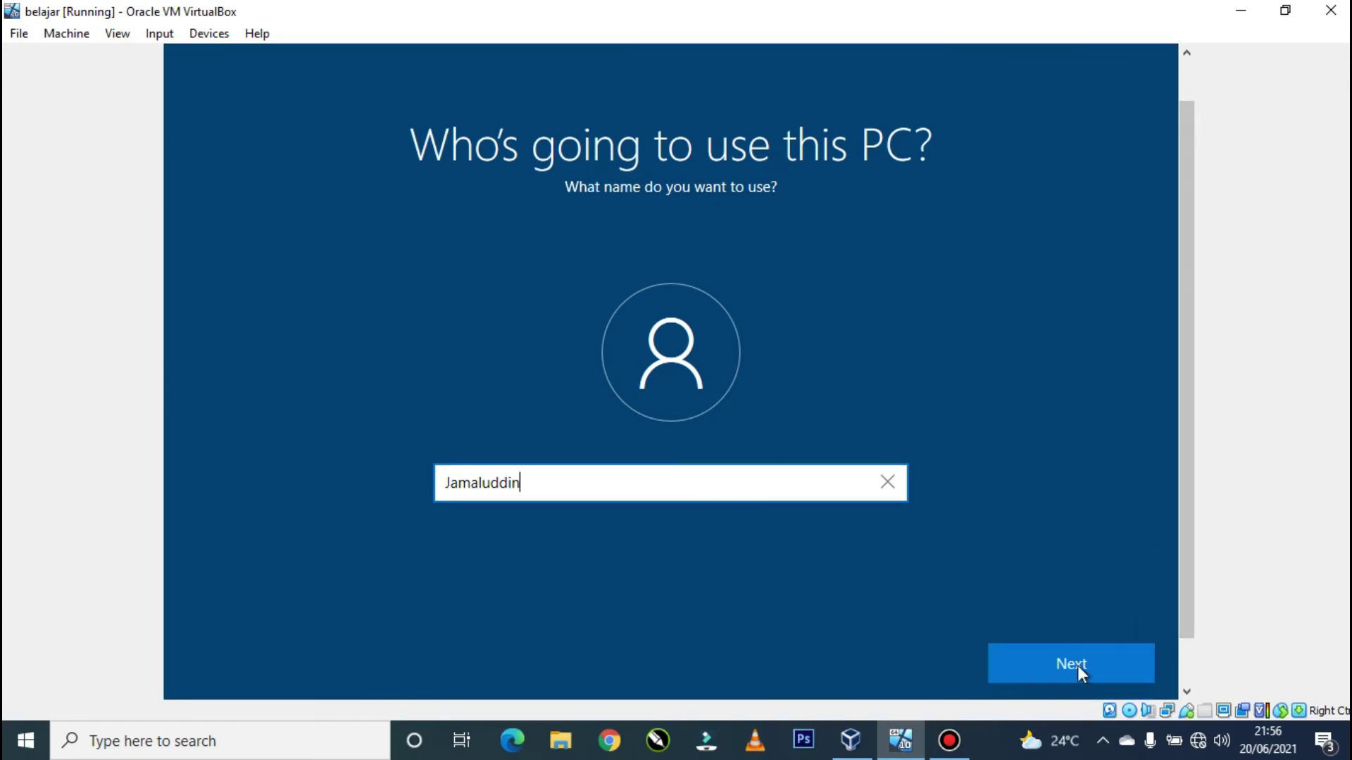
{"action": "left_click", "coordinate": [1050, 665]}
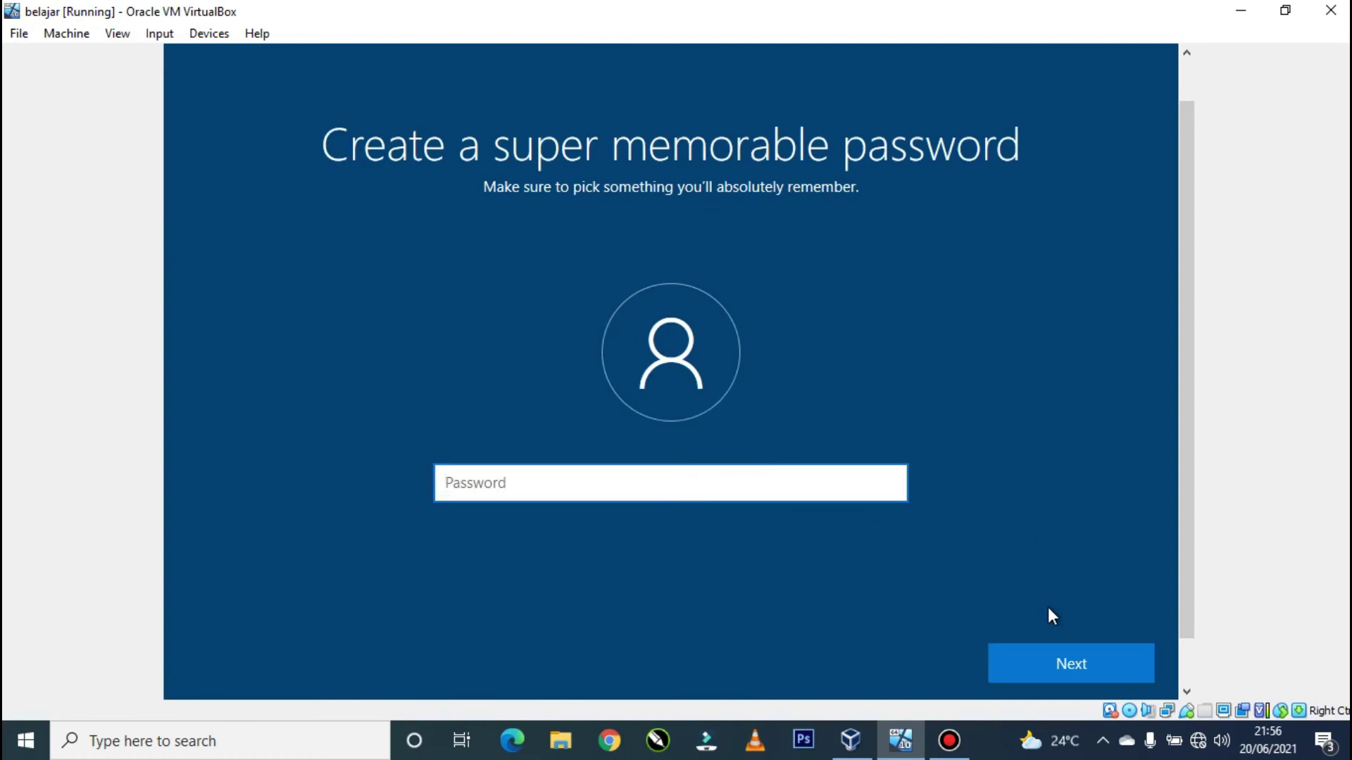
{"action": "left_click", "coordinate": [1046, 652]}
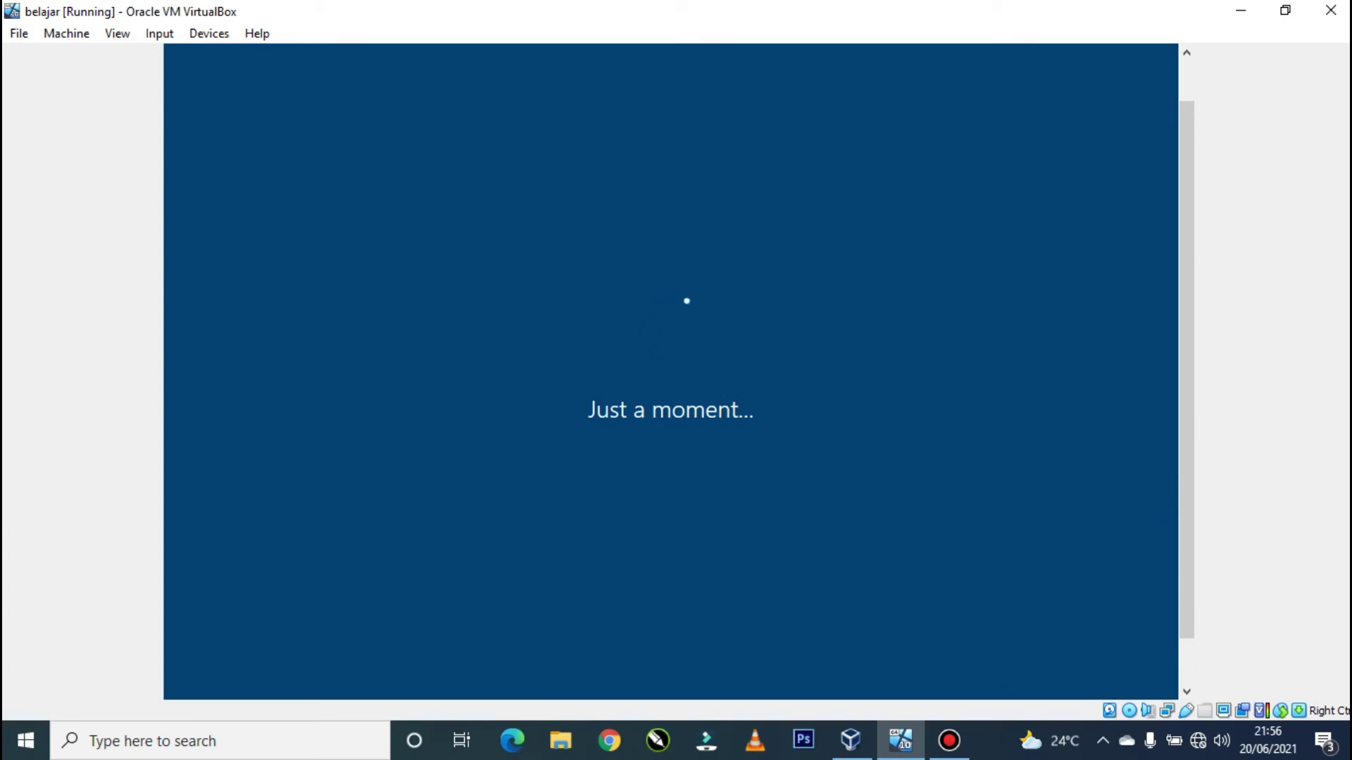
Step: Allow sending activity history and accept the device privacy settings with all options left on
{"action": "mouse_move", "coordinate": [920, 55]}
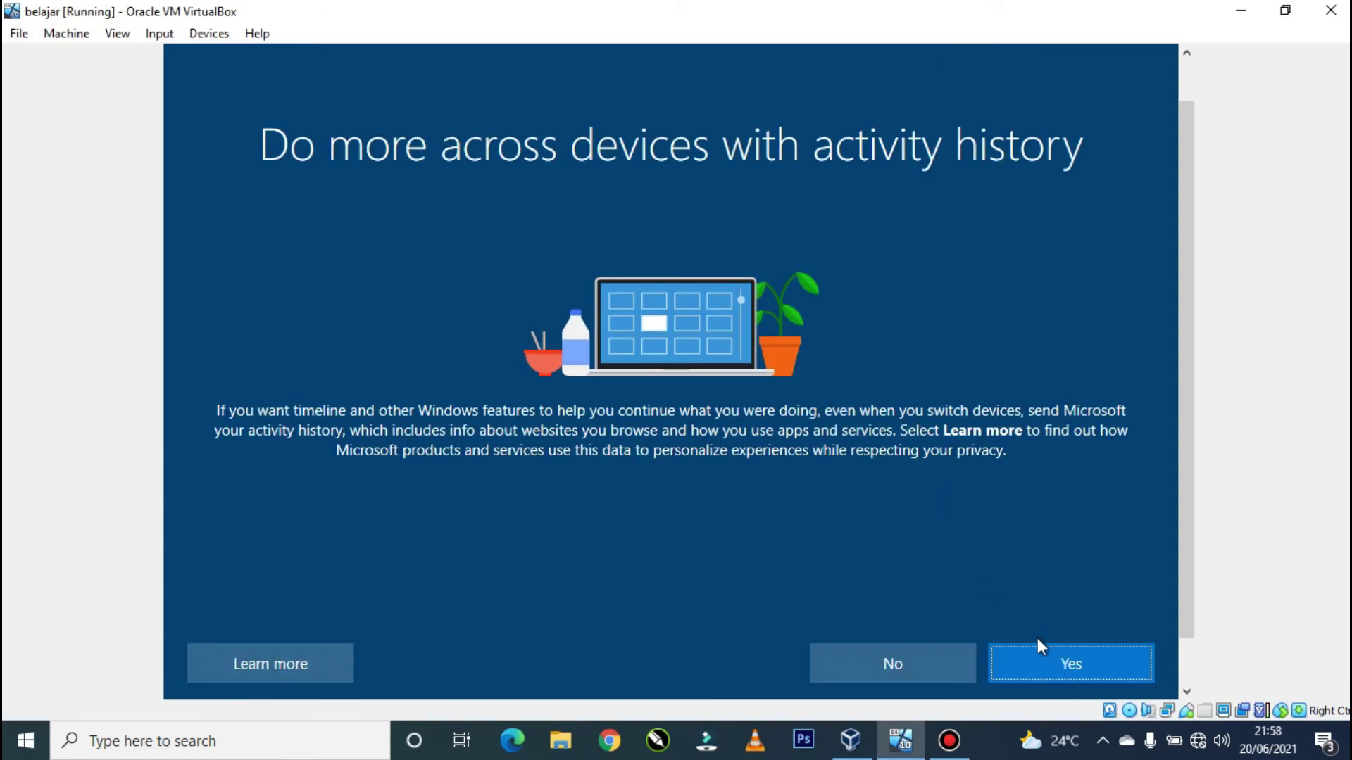
{"action": "left_click", "coordinate": [1041, 666]}
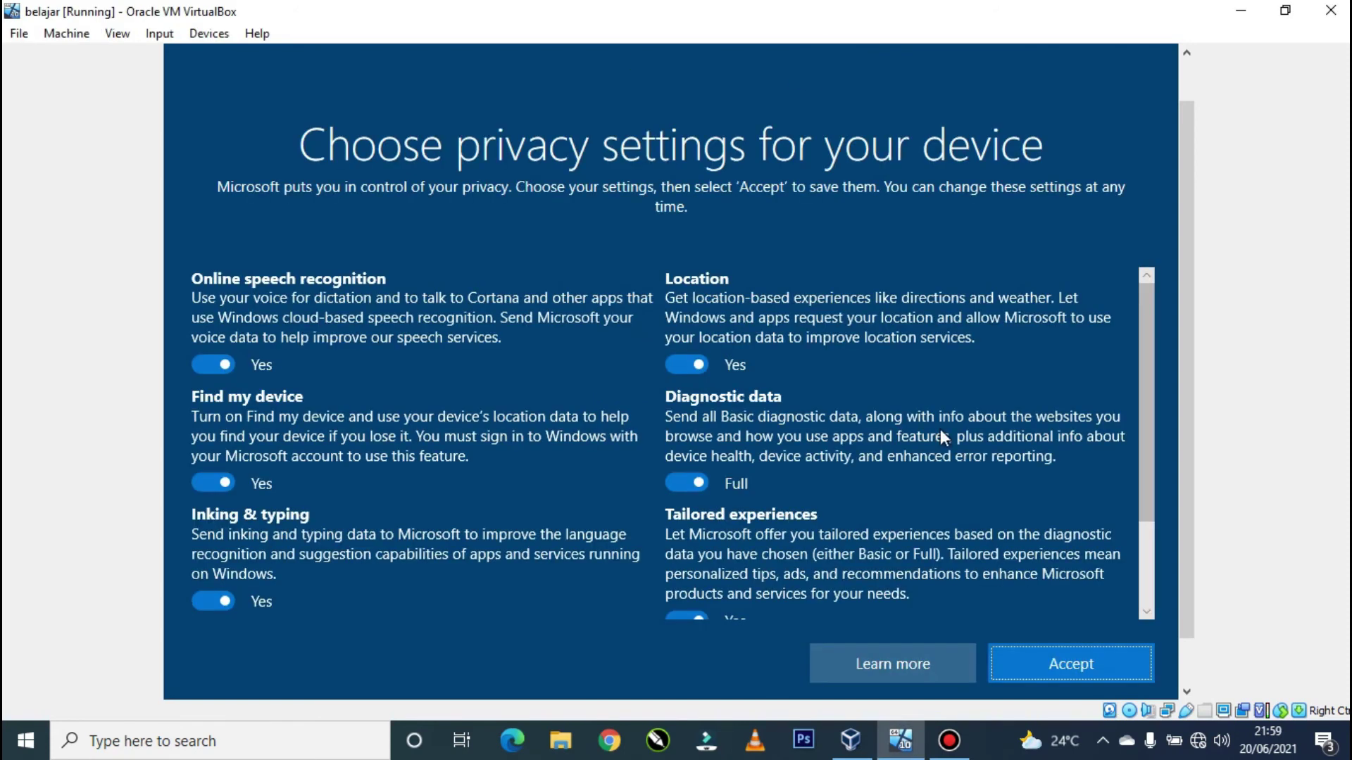
{"action": "left_click_drag", "start_coordinate": [1143, 366], "coordinate": [1143, 501]}
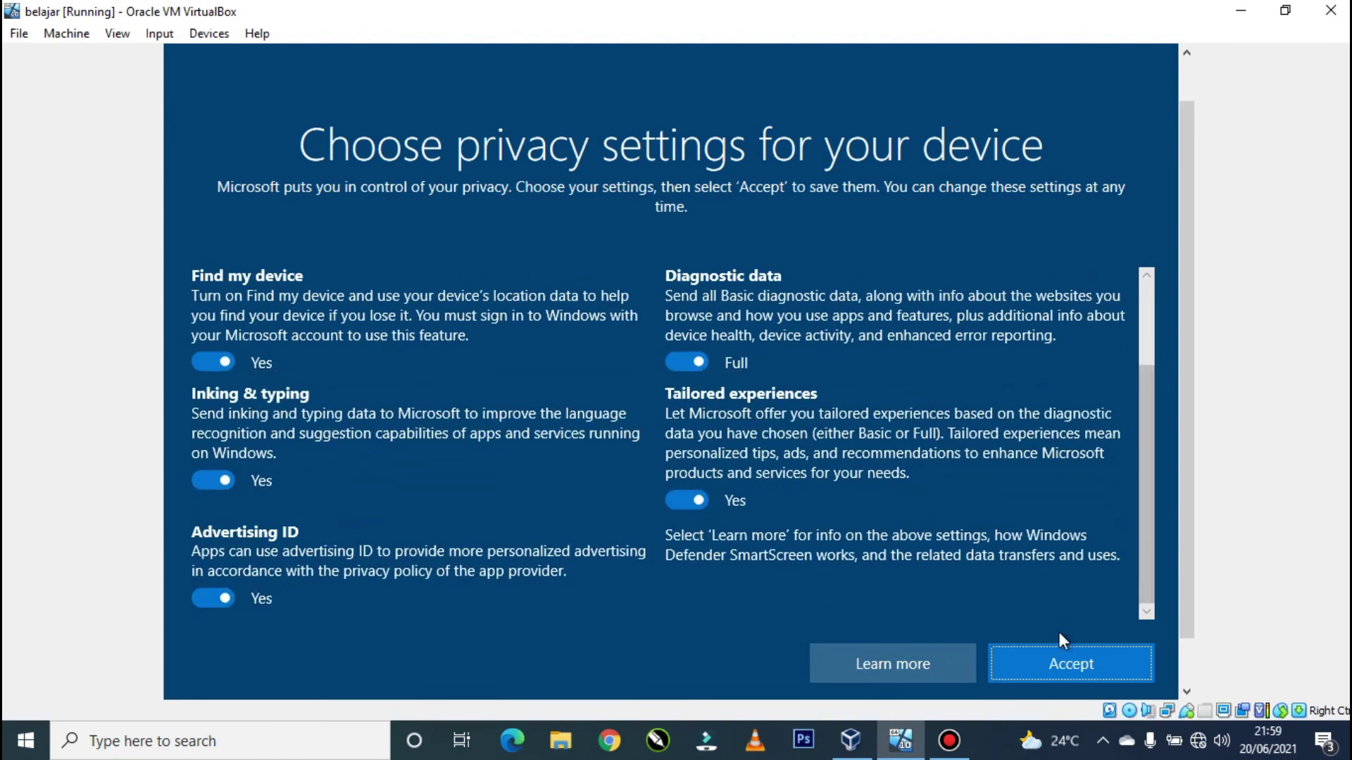
{"action": "left_click", "coordinate": [1055, 663]}
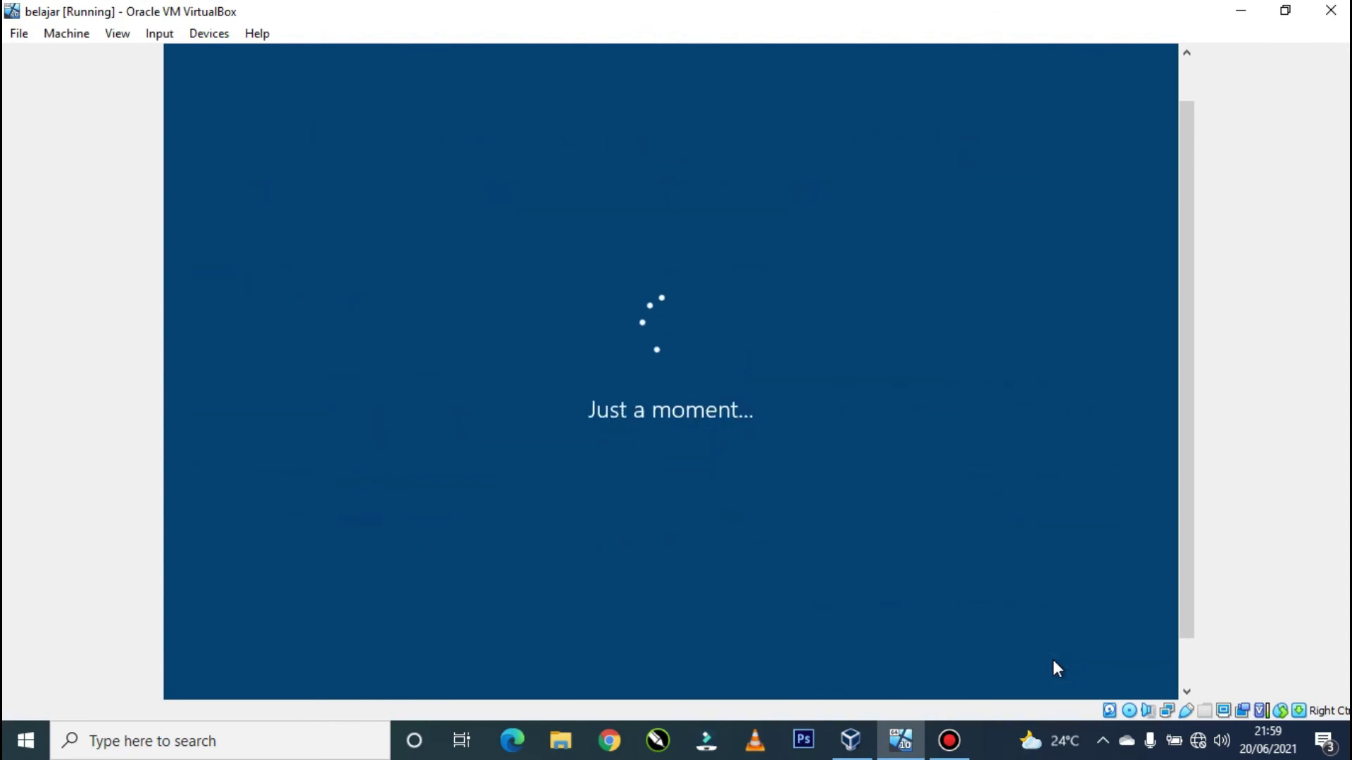
{"action": "left_click_drag", "start_coordinate": [1187, 412], "coordinate": [1187, 397]}
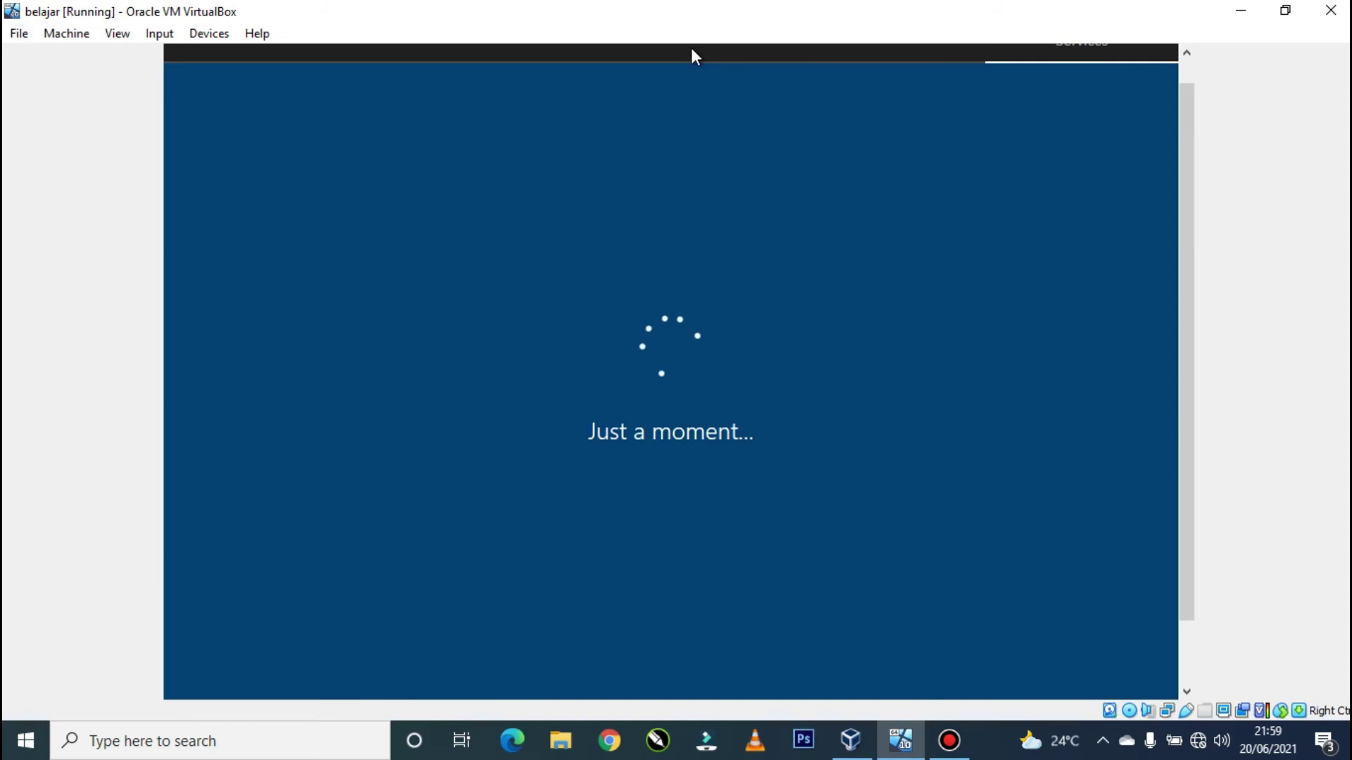
{"action": "key", "text": "shift+F12"}
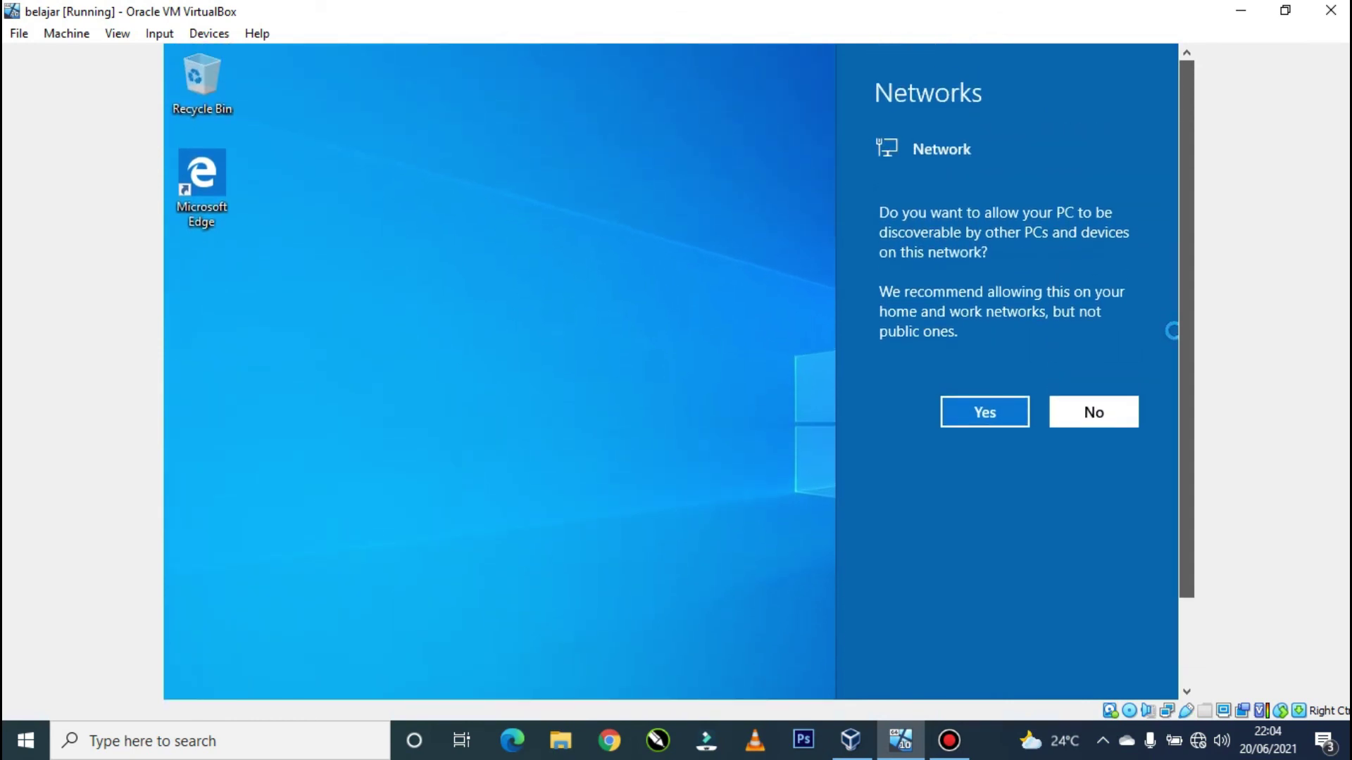
Step: Decline making the PC discoverable by other PCs and devices on the network
{"action": "left_click", "coordinate": [1095, 408]}
{"action": "left_click_drag", "start_coordinate": [1187, 341], "coordinate": [1187, 427]}
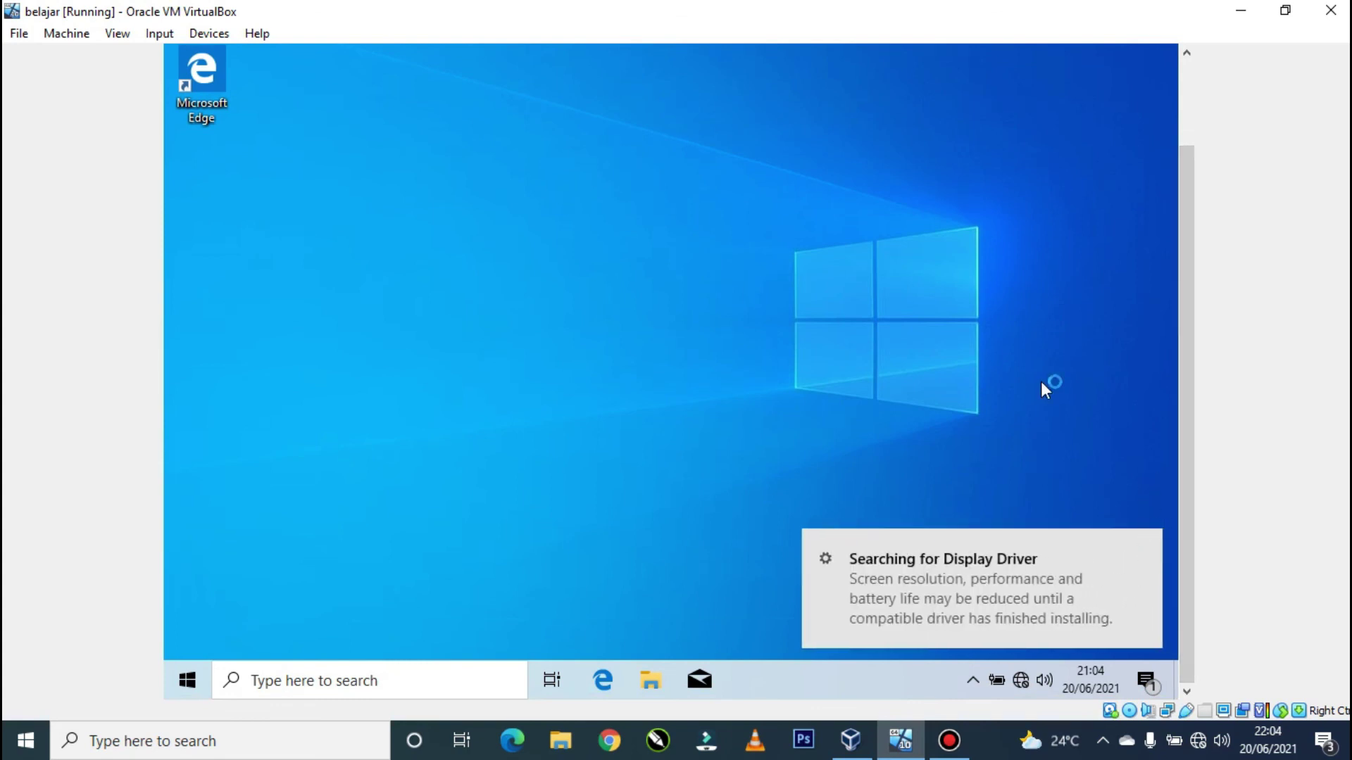
Step: Look over the newly installed Windows desktop in the virtual machine, from the desktop icons to the taskbar
{"action": "mouse_move", "coordinate": [1187, 414]}
{"action": "left_mouse_down"}
{"action": "mouse_move", "coordinate": [1187, 329]}
{"action": "mouse_move", "coordinate": [1188, 415]}
{"action": "left_mouse_up"}
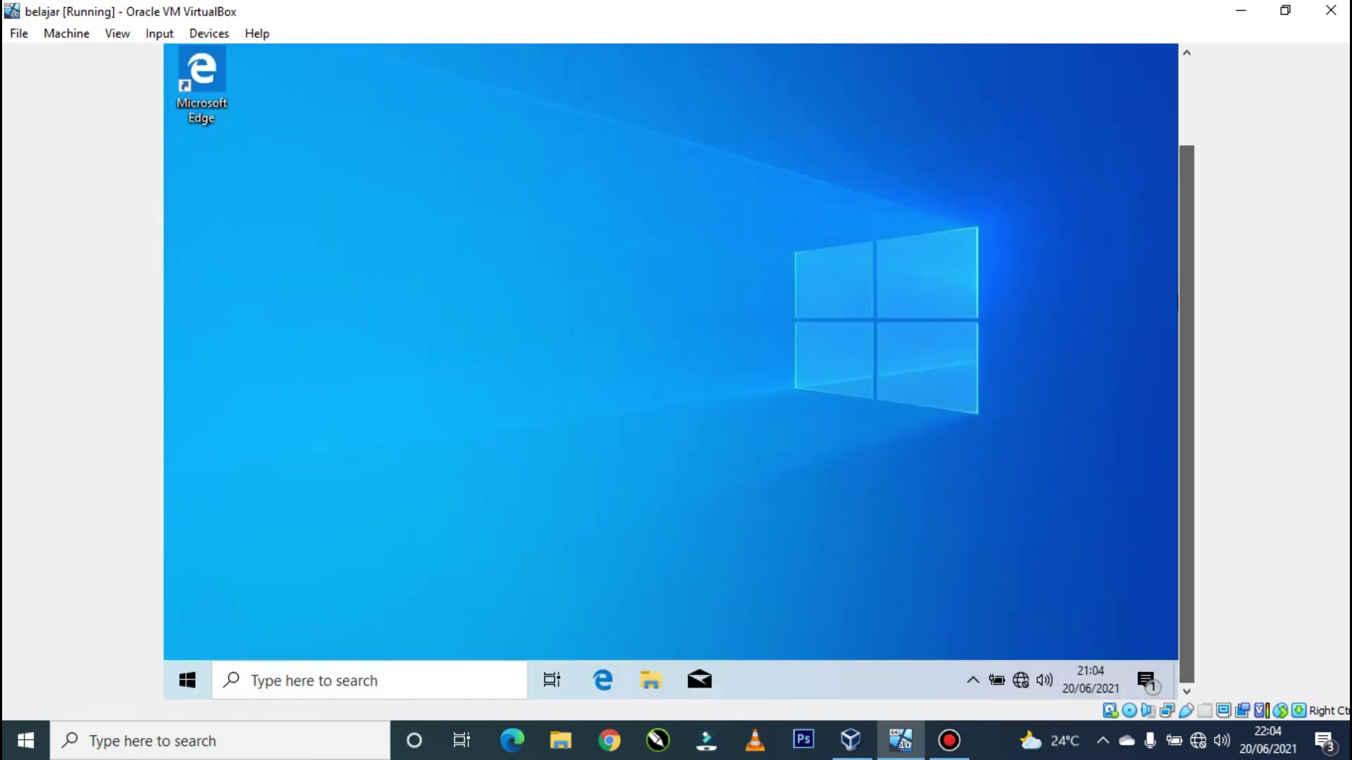
{"action": "left_click_drag", "start_coordinate": [1186, 541], "coordinate": [1176, 351]}
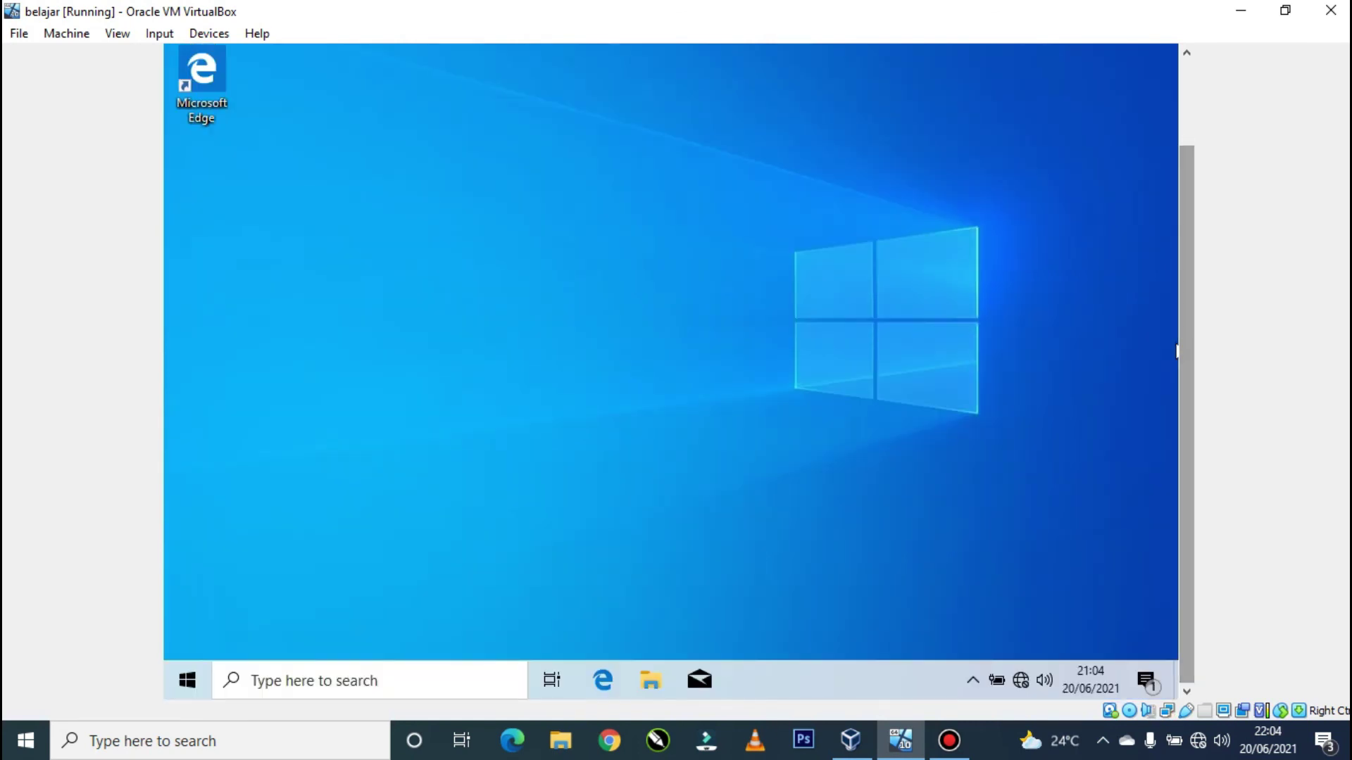
{"action": "mouse_move", "coordinate": [1176, 351]}
{"action": "left_mouse_down"}
{"action": "mouse_move", "coordinate": [1176, 455]}
{"action": "mouse_move", "coordinate": [1176, 351]}
{"action": "left_mouse_up"}
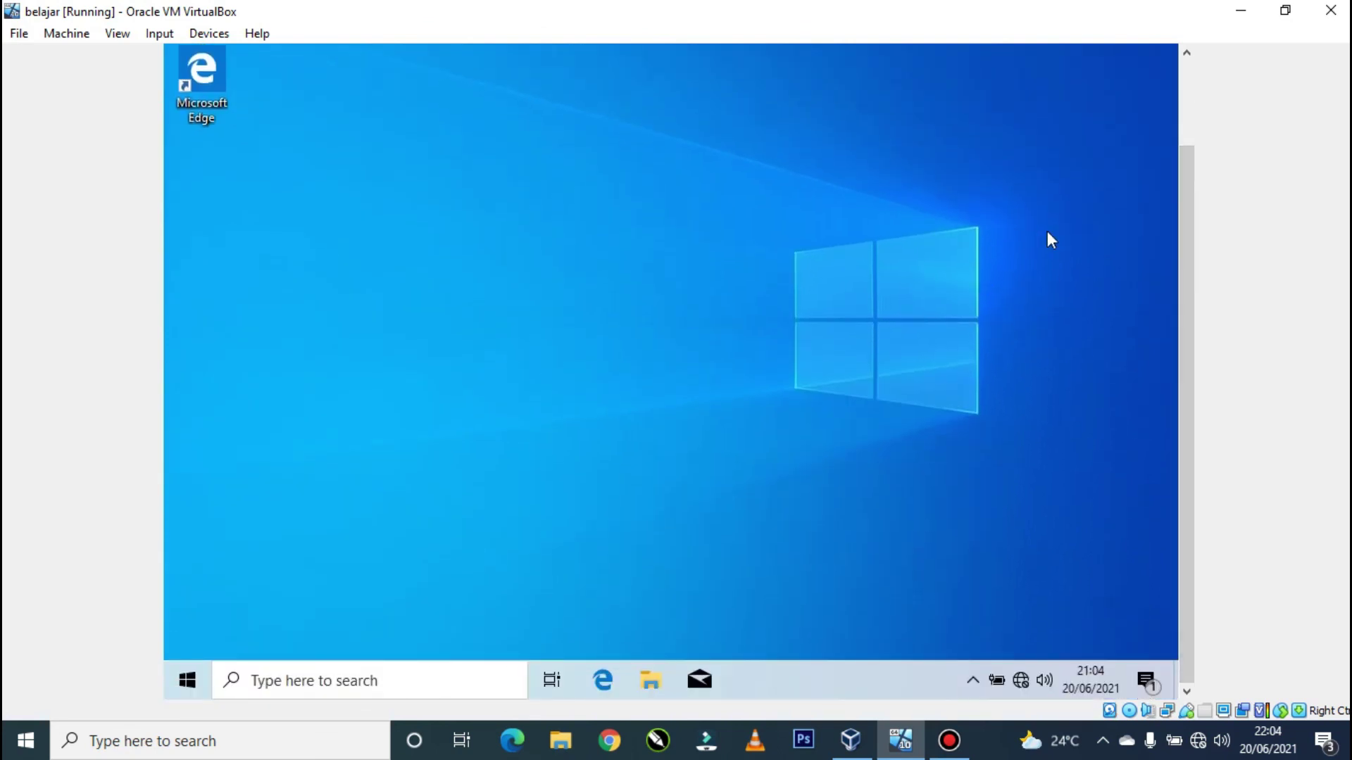
{"action": "mouse_move", "coordinate": [1187, 162]}
{"action": "left_mouse_down"}
{"action": "mouse_move", "coordinate": [1187, 81]}
{"action": "mouse_move", "coordinate": [1186, 162]}
{"action": "left_mouse_up"}
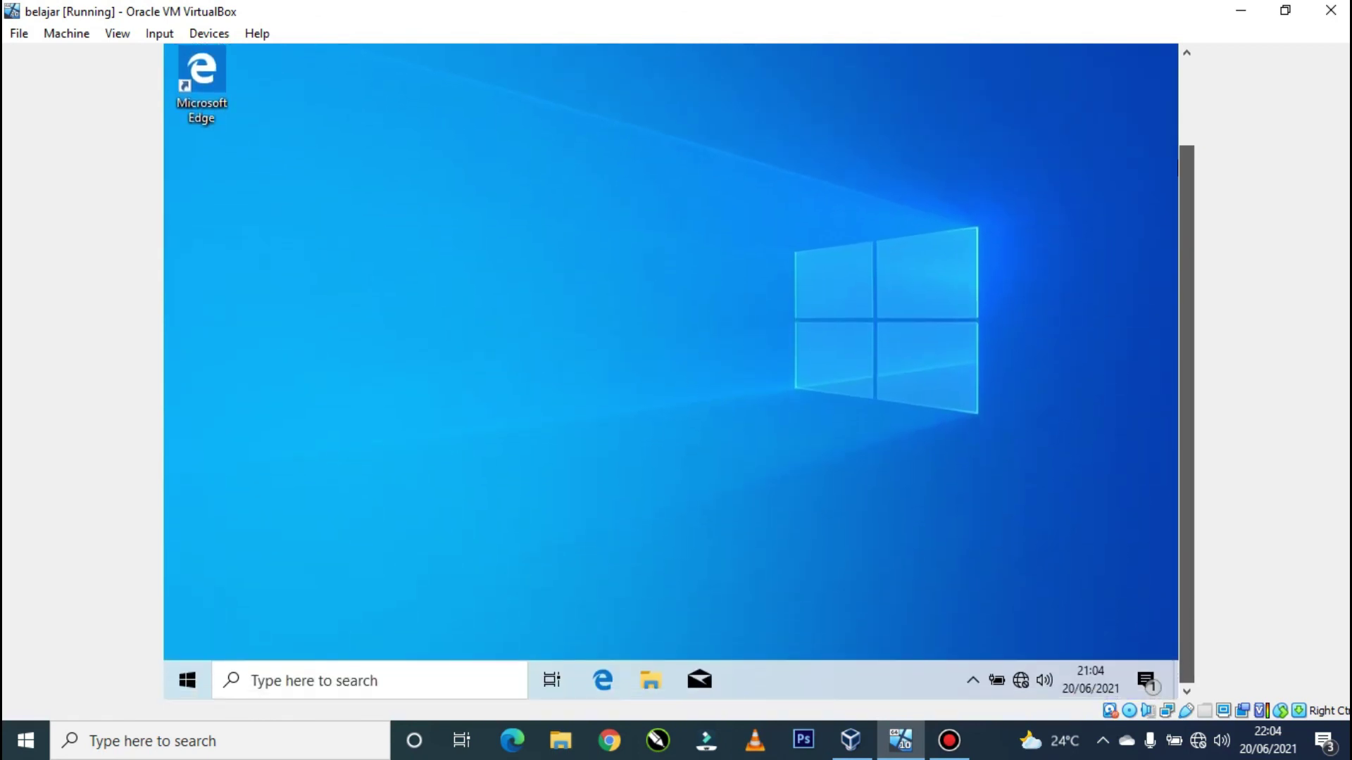
{"action": "left_click_drag", "start_coordinate": [1186, 162], "coordinate": [1187, 88]}
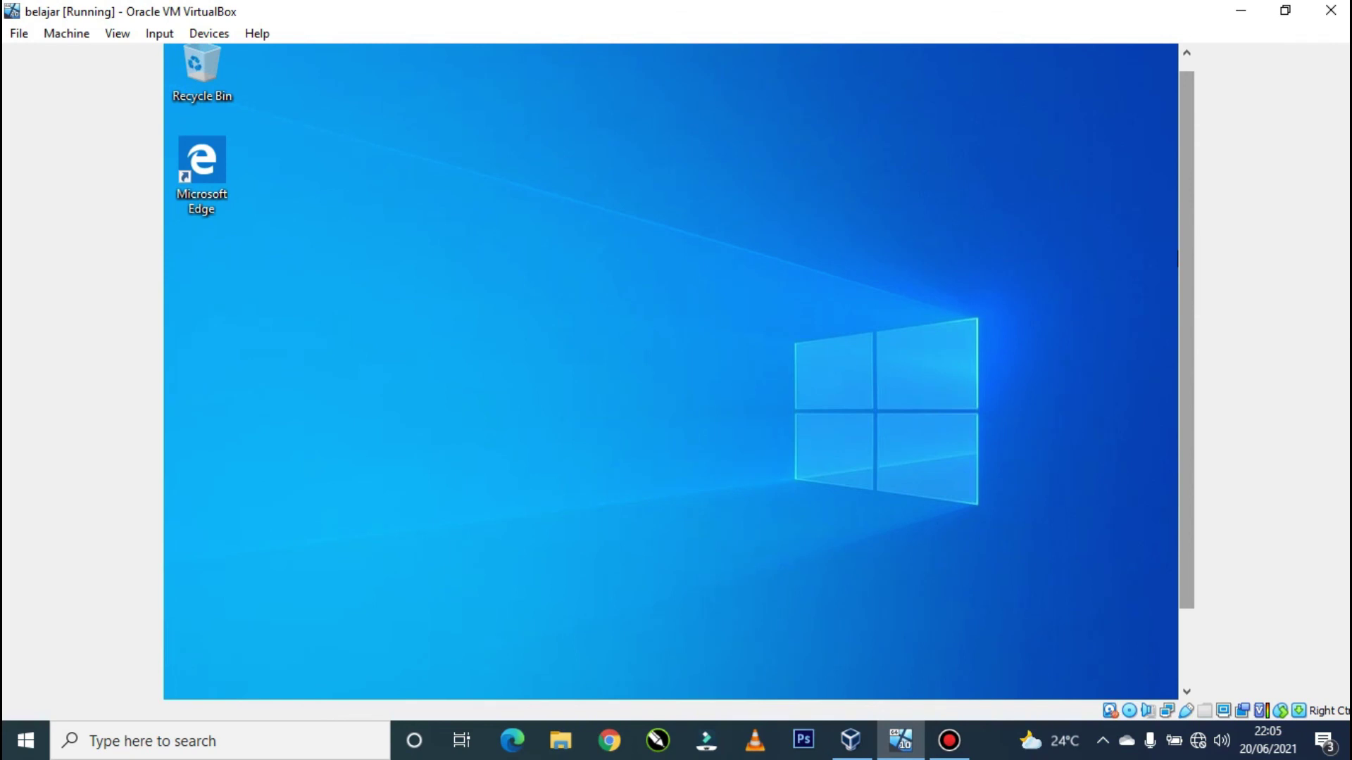
{"action": "left_click_drag", "start_coordinate": [1186, 338], "coordinate": [1186, 408]}
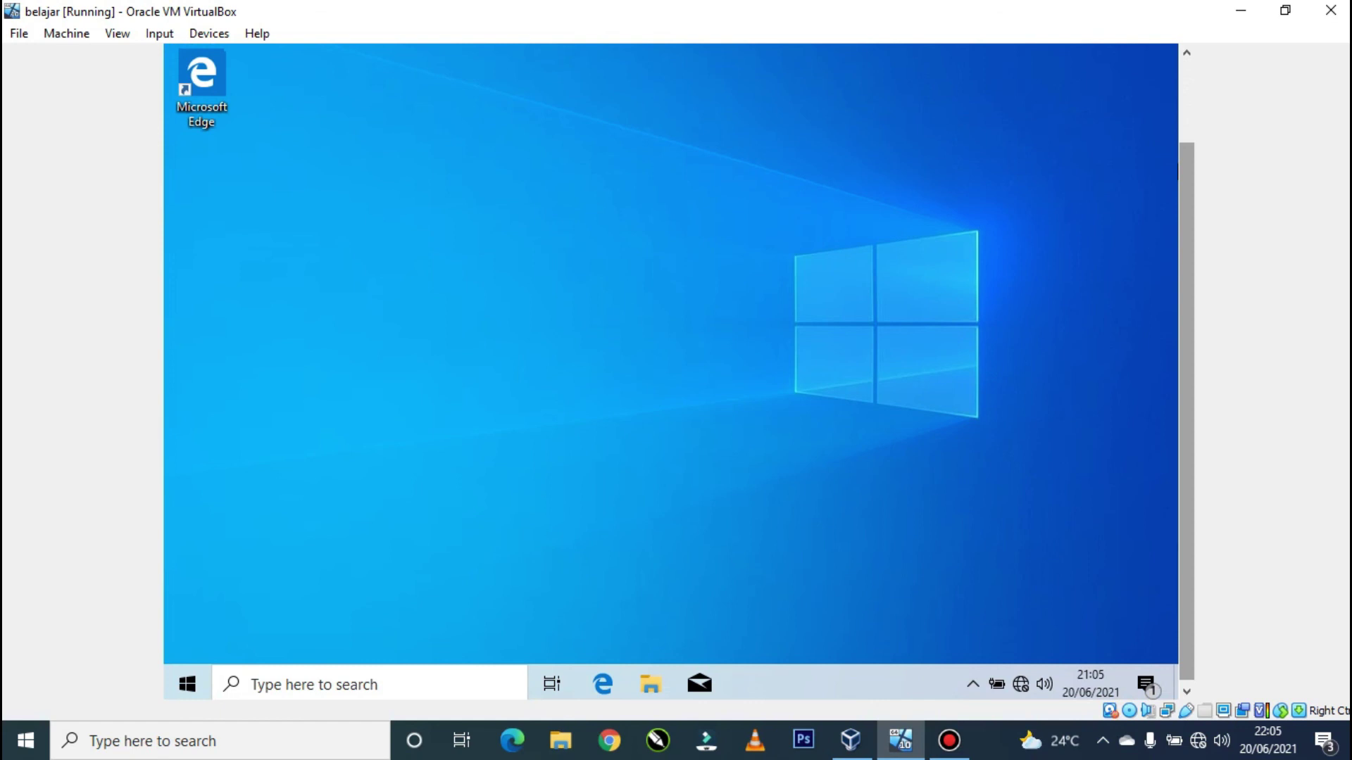
{"action": "left_click_drag", "start_coordinate": [1186, 236], "coordinate": [1187, 153]}
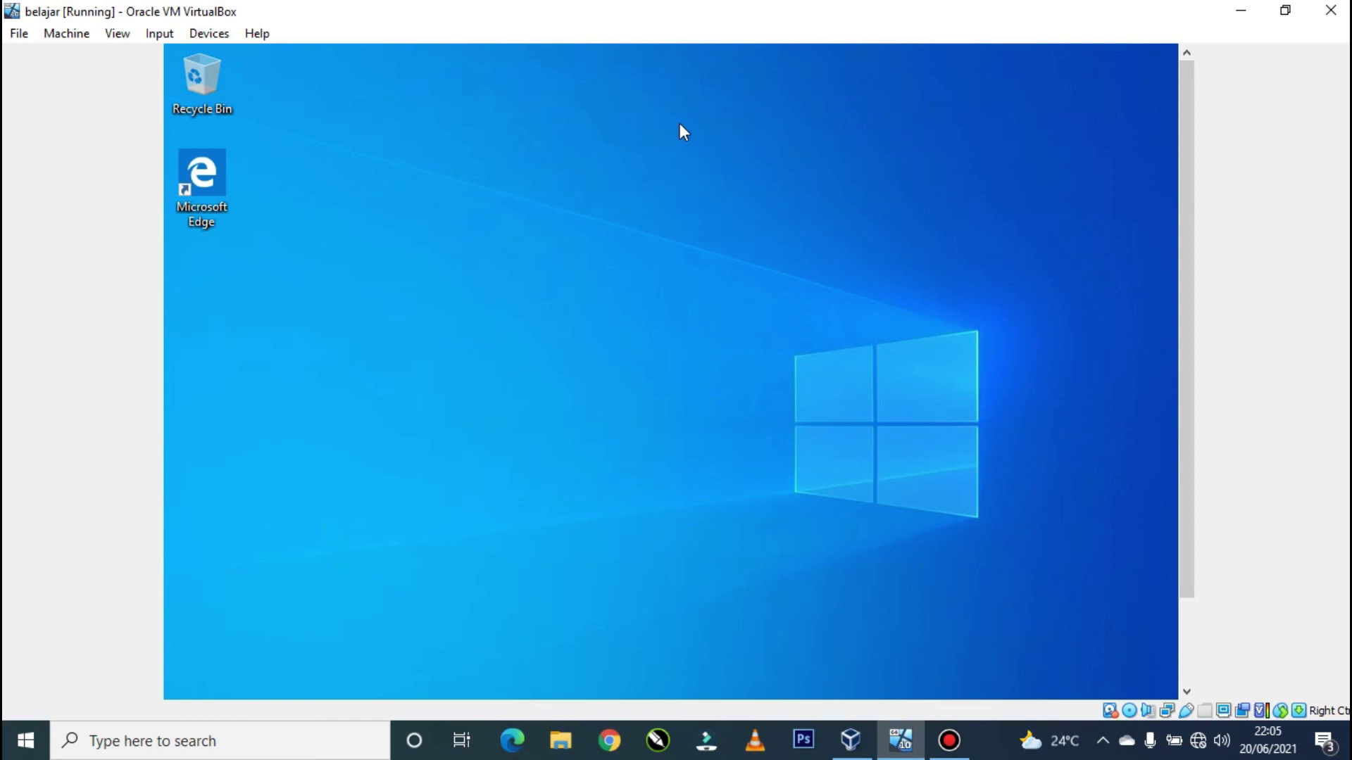
{"action": "left_click_drag", "start_coordinate": [1187, 137], "coordinate": [1186, 222]}
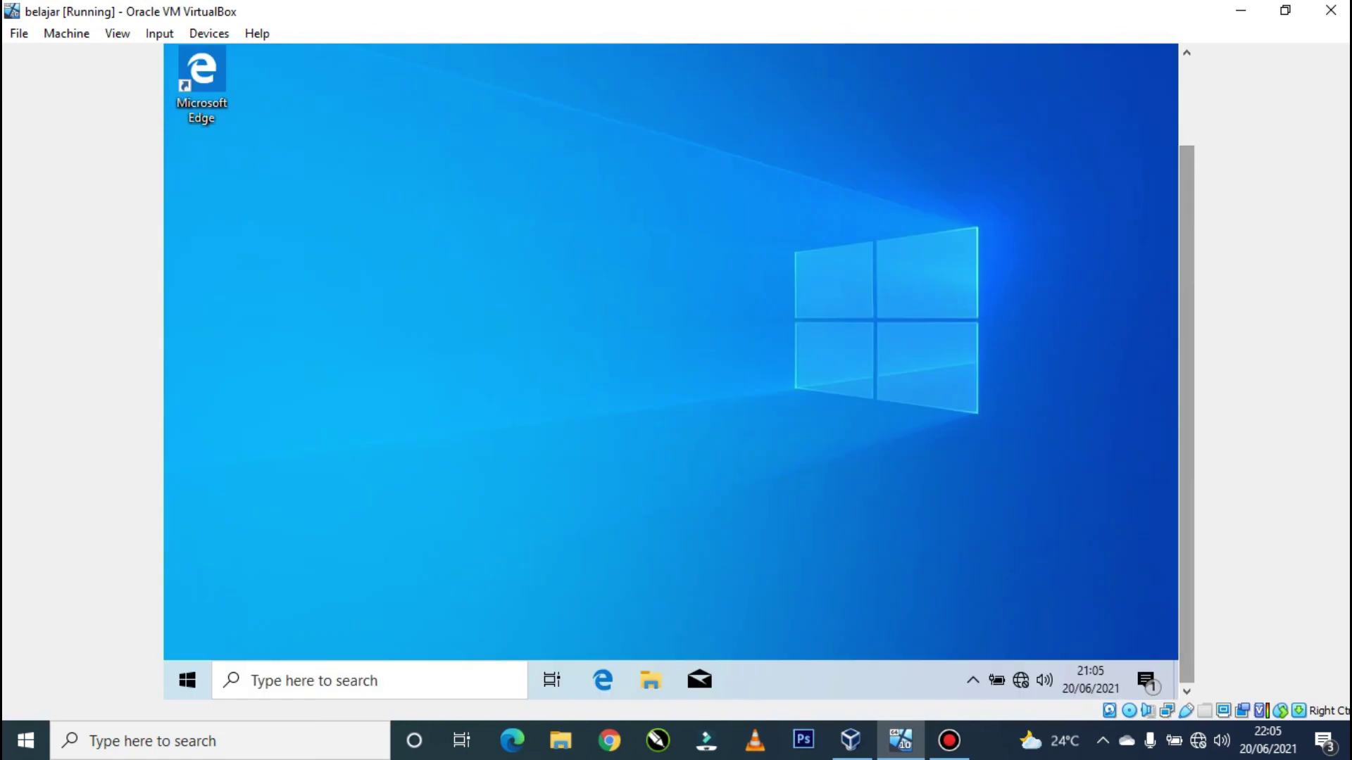
{"action": "right_click", "coordinate": [982, 264]}
{"action": "left_click", "coordinate": [984, 260]}
{"action": "mouse_move", "coordinate": [1186, 169]}
{"action": "left_mouse_down"}
{"action": "mouse_move", "coordinate": [1186, 92]}
{"action": "mouse_move", "coordinate": [1187, 169]}
{"action": "left_mouse_up"}
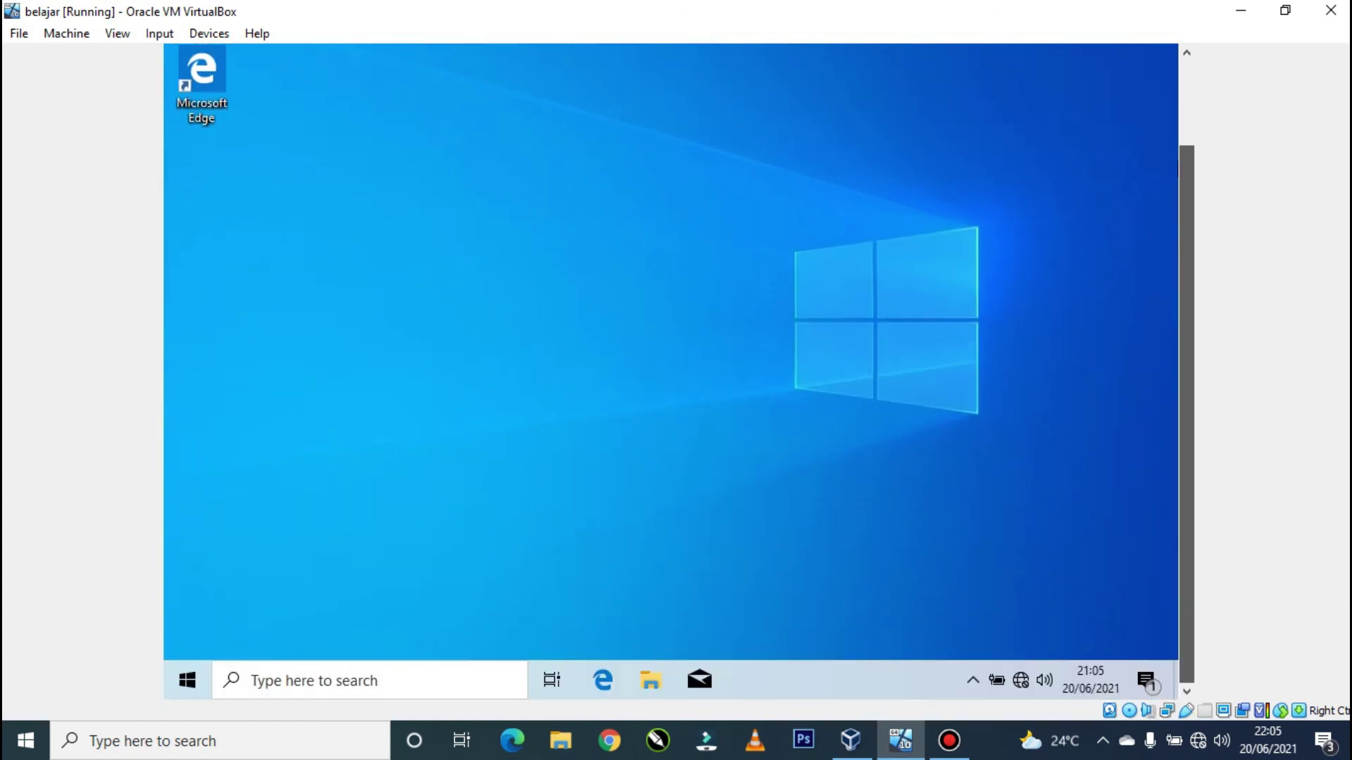